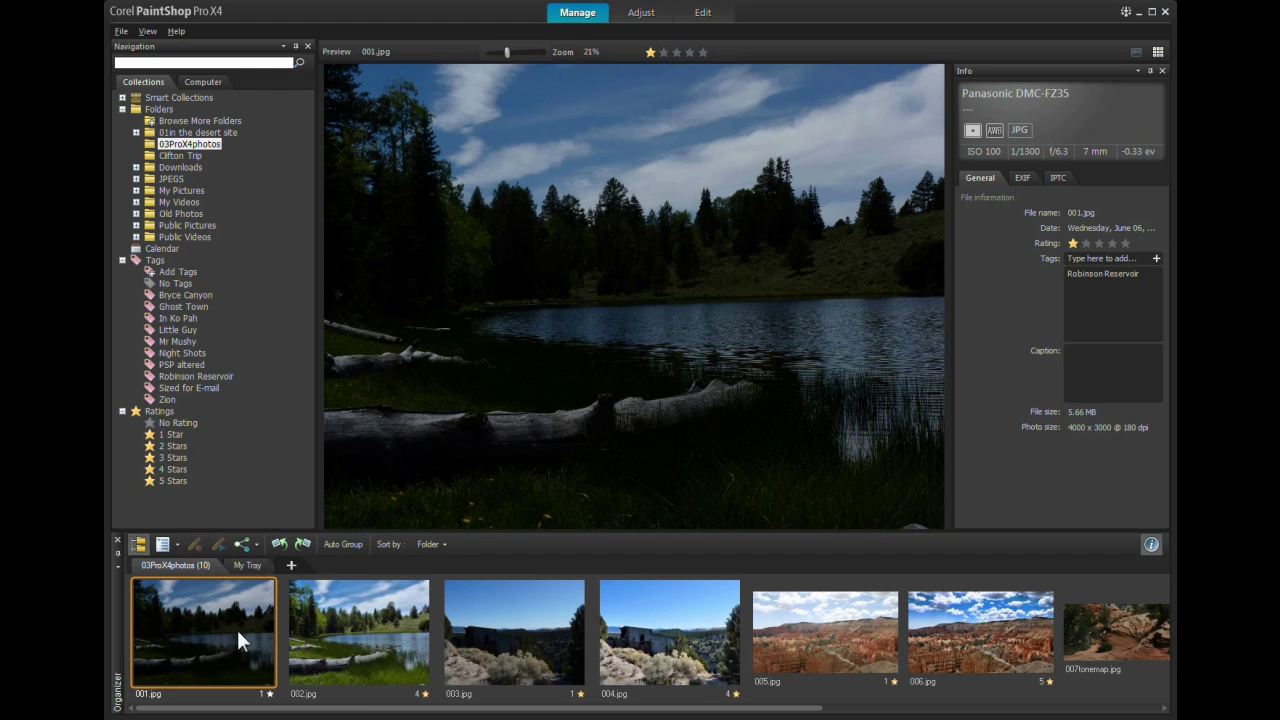
Preview photos 002.jpg, 003.jpg, 004.jpg, 005.jpg and 006.jpg in turn.
left_click(346, 624)
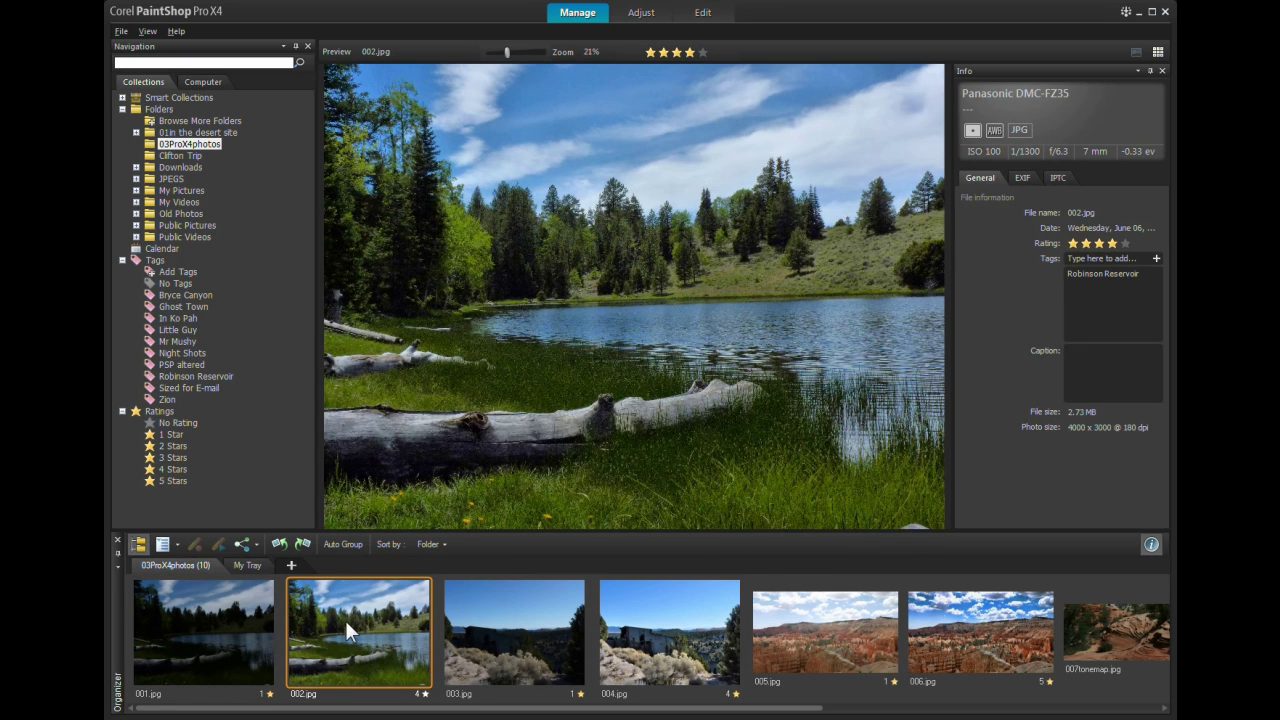
left_click(510, 640)
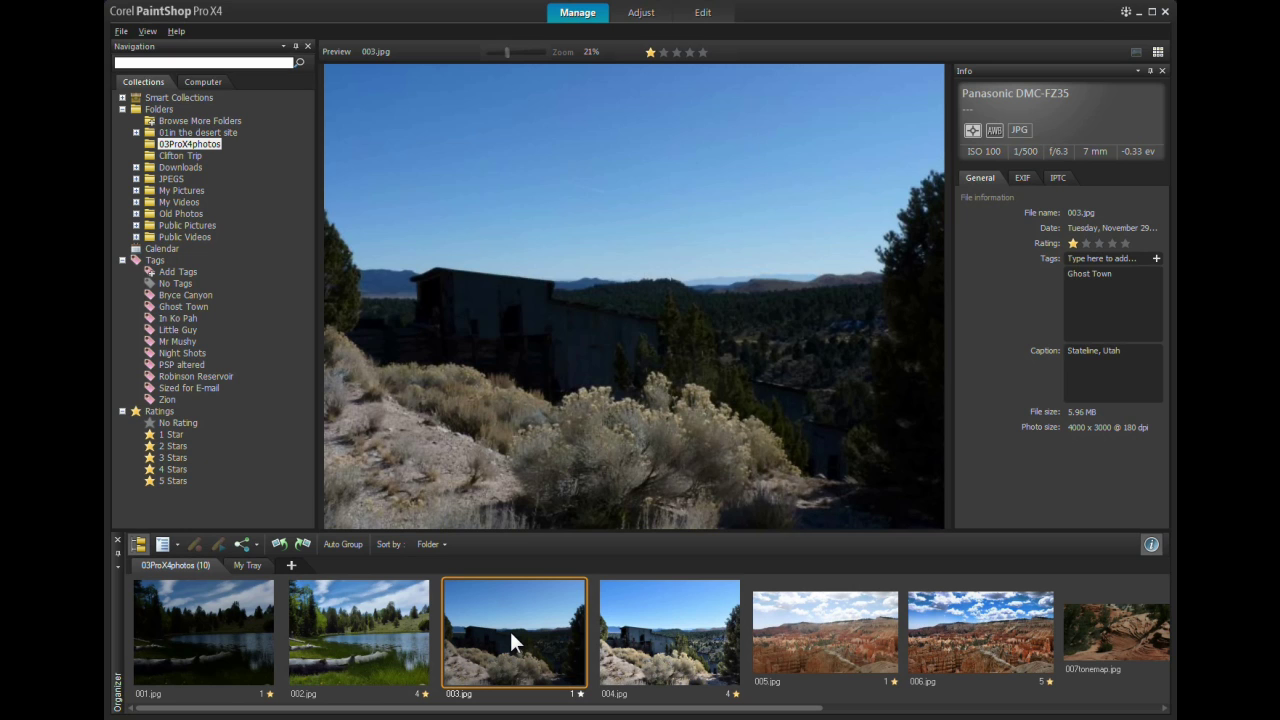
left_click(671, 635)
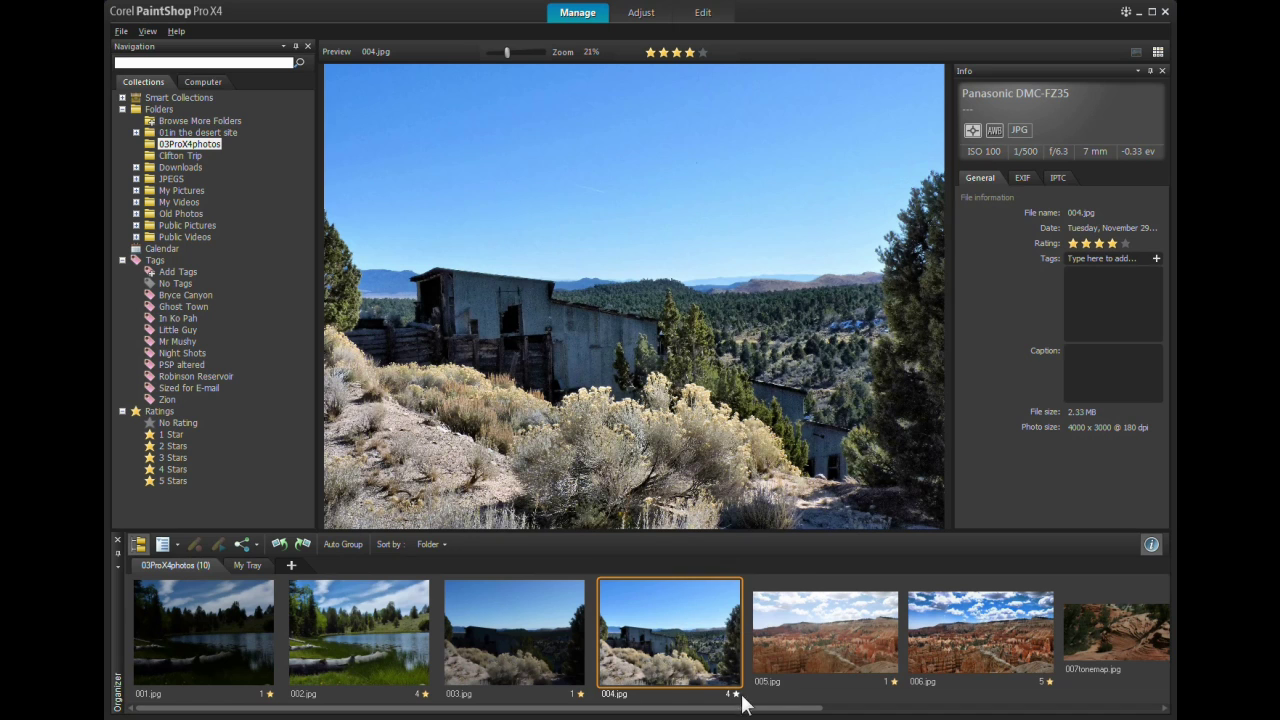
left_click(814, 639)
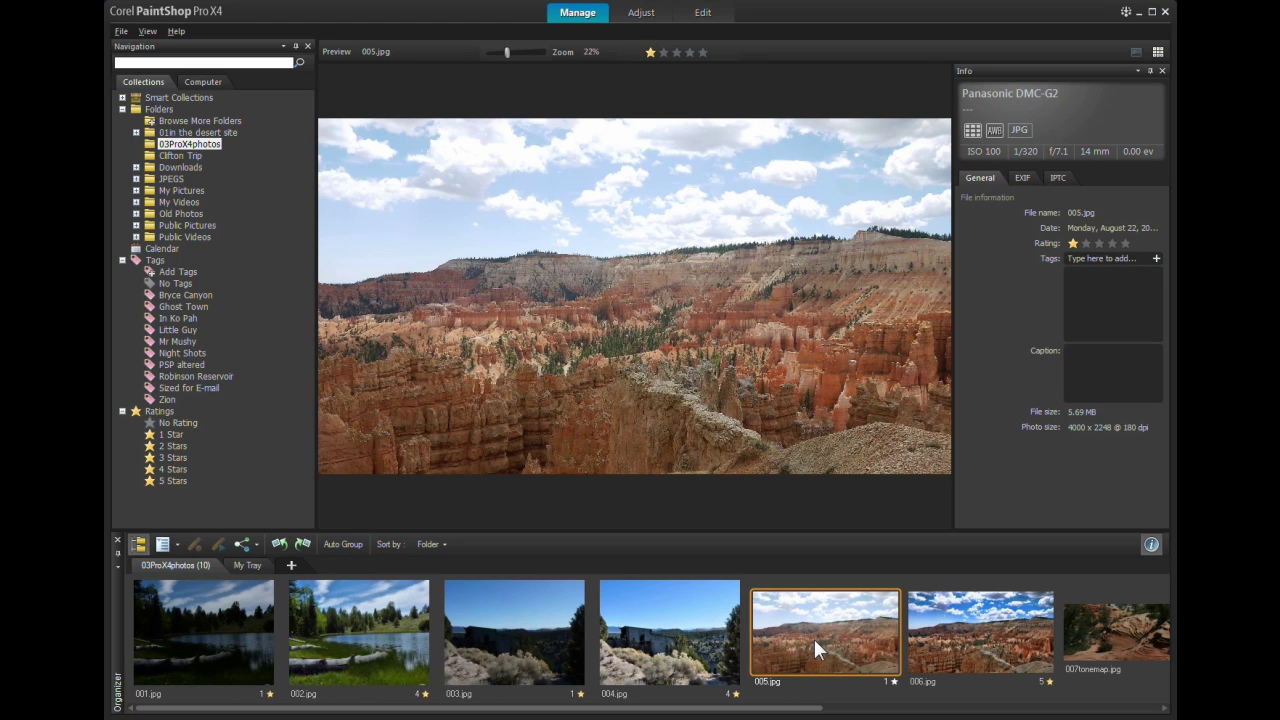
left_click(983, 634)
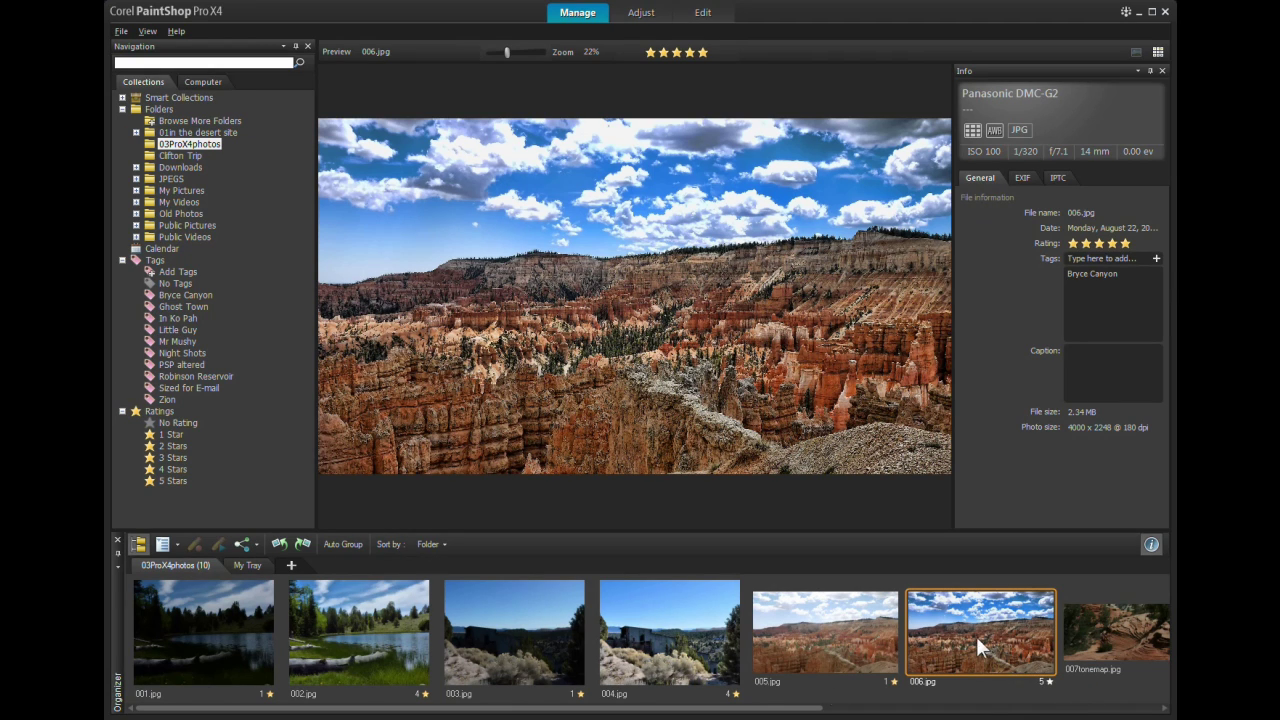
Show 006.jpg's EXIF data down to its contrast, saturation and sharpness settings.
left_click_drag(780, 708, 954, 709)
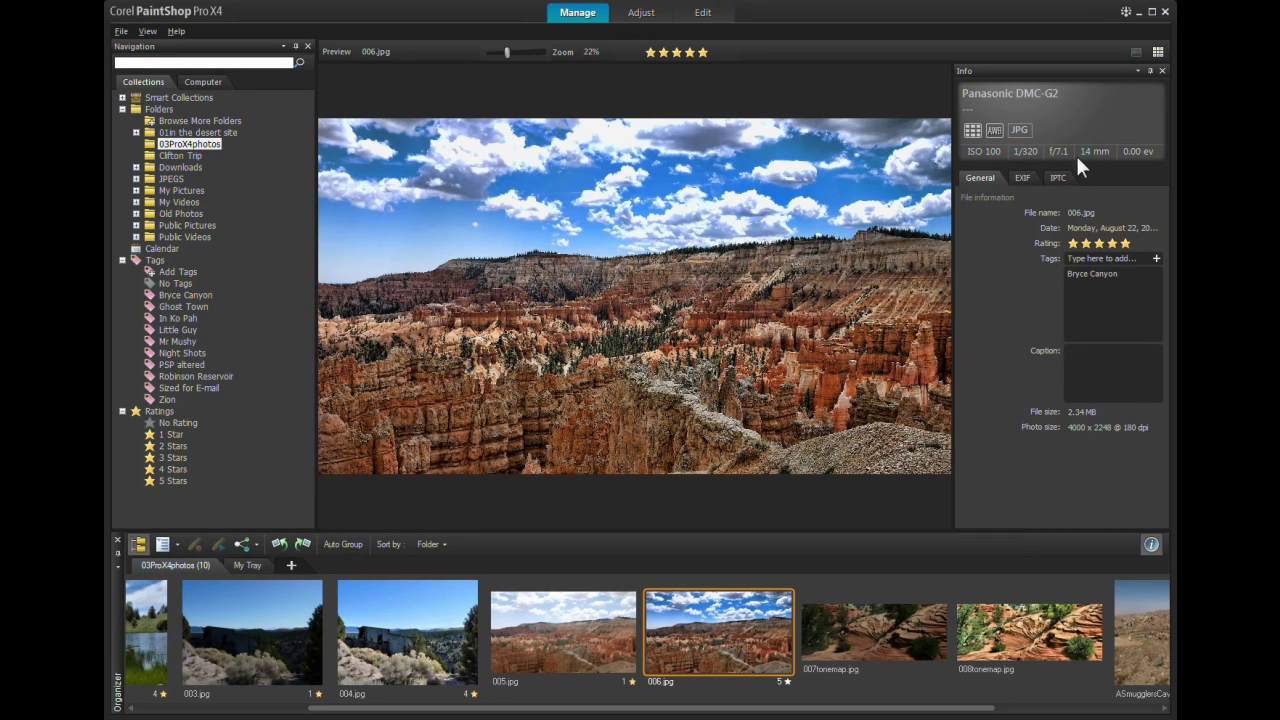
left_click(1023, 176)
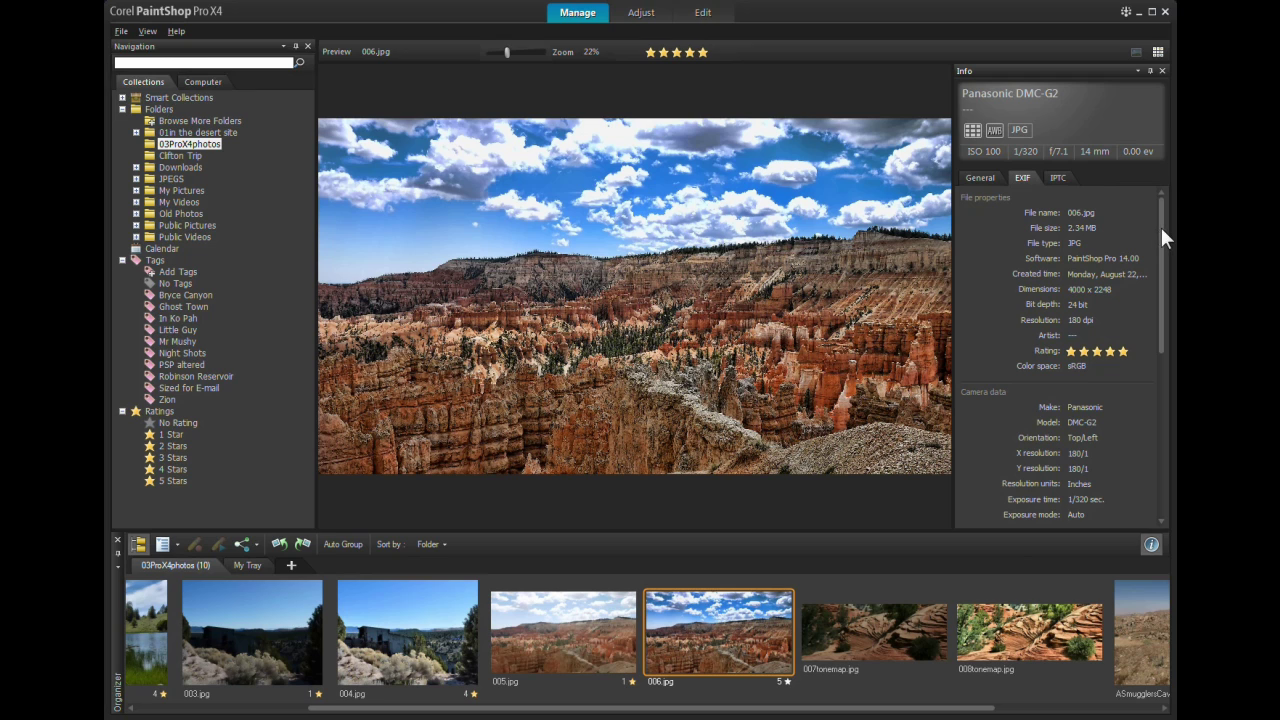
left_click_drag(1161, 227, 1156, 396)
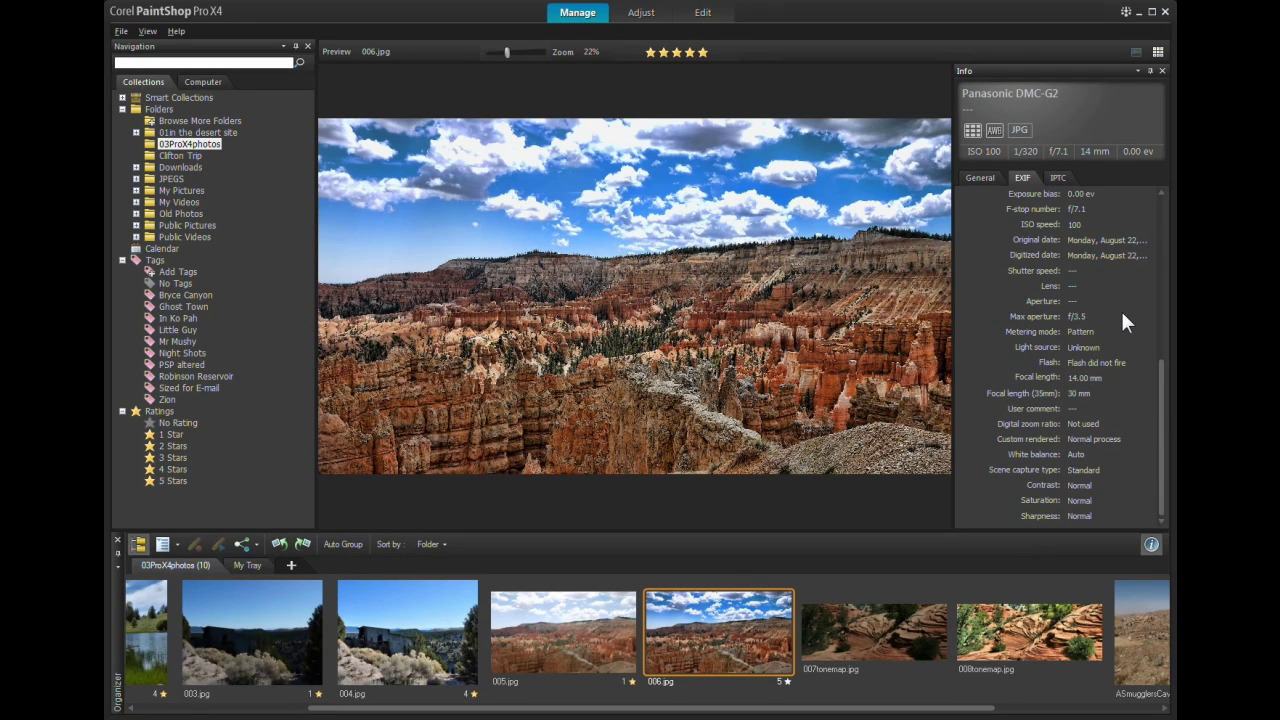
Open ASmugglersCave28.jpg in the Adjust workspace.
left_click(640, 14)
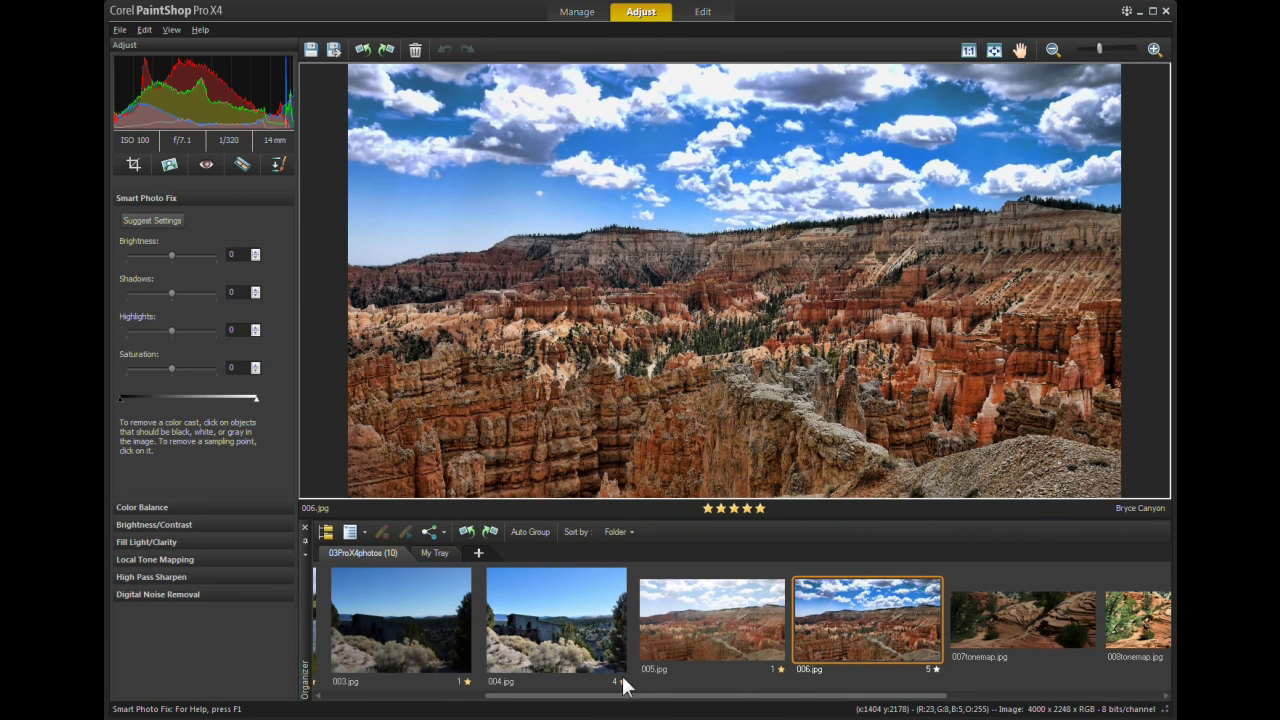
left_click_drag(637, 696, 850, 698)
left_click(943, 593)
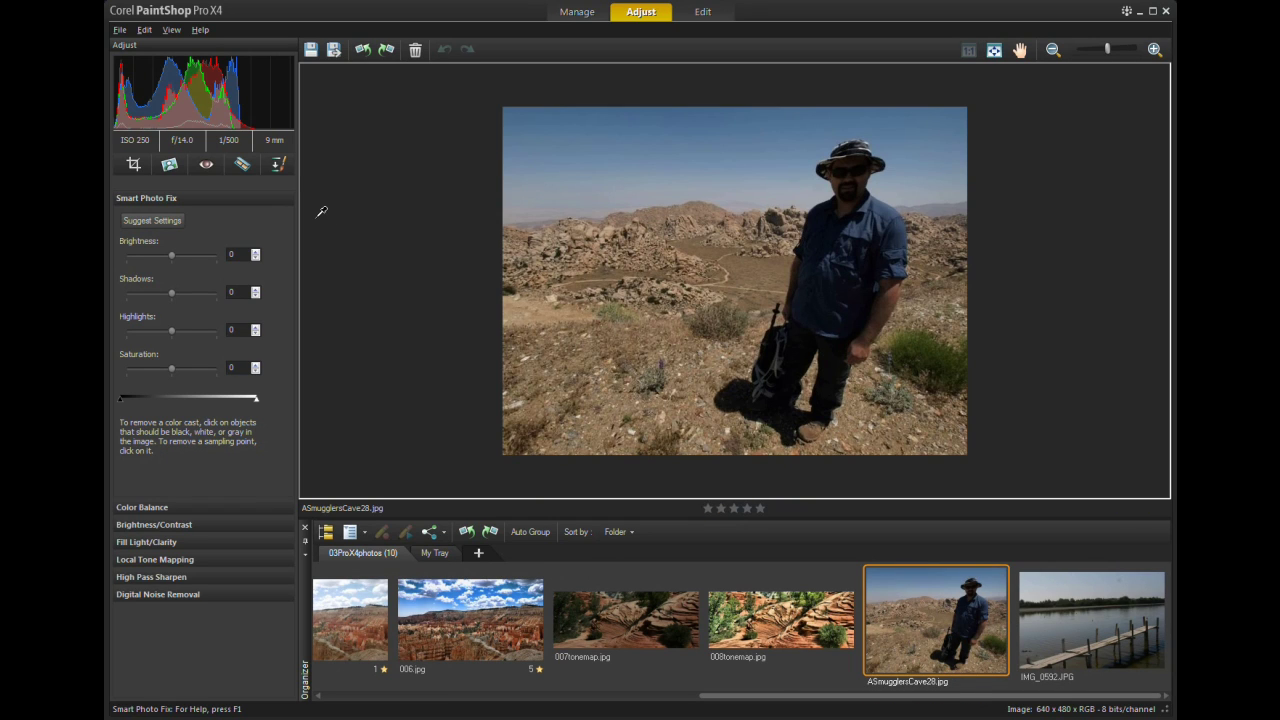
Apply suggested Smart Photo Fix settings, then adjust brightness to 9, highlights and shadows to 71.
left_click(164, 226)
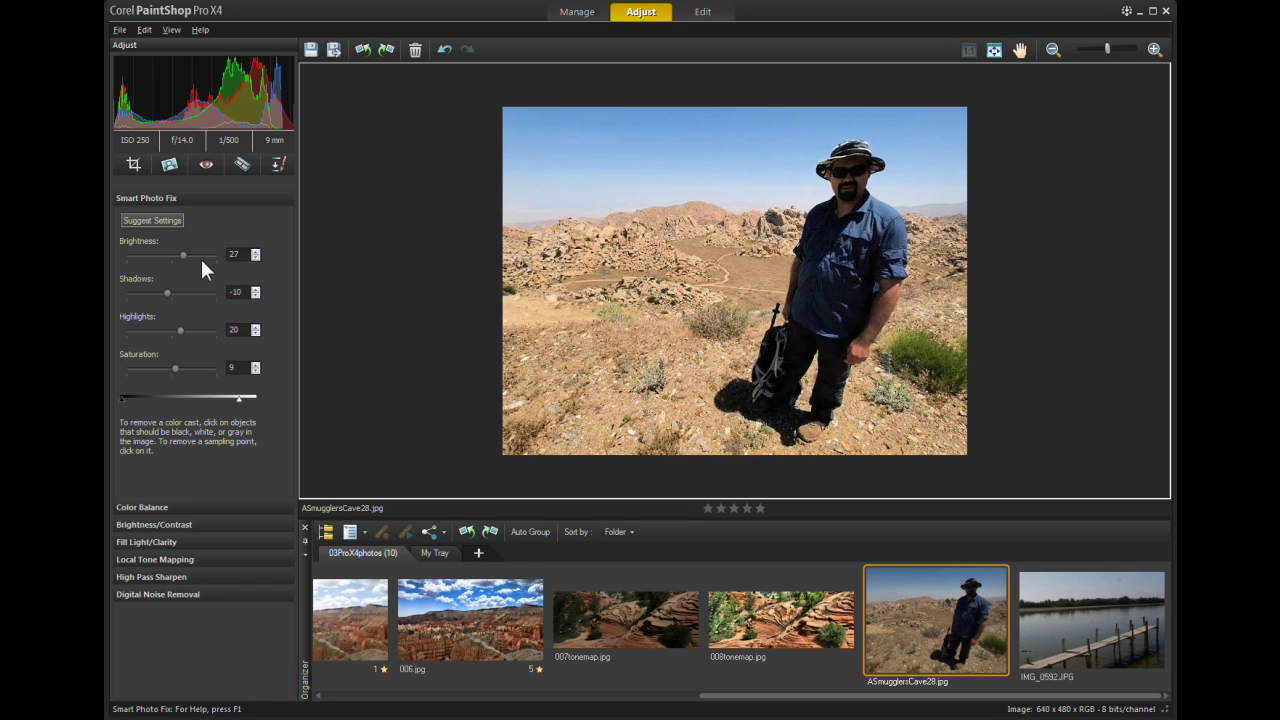
left_click_drag(182, 255, 174, 256)
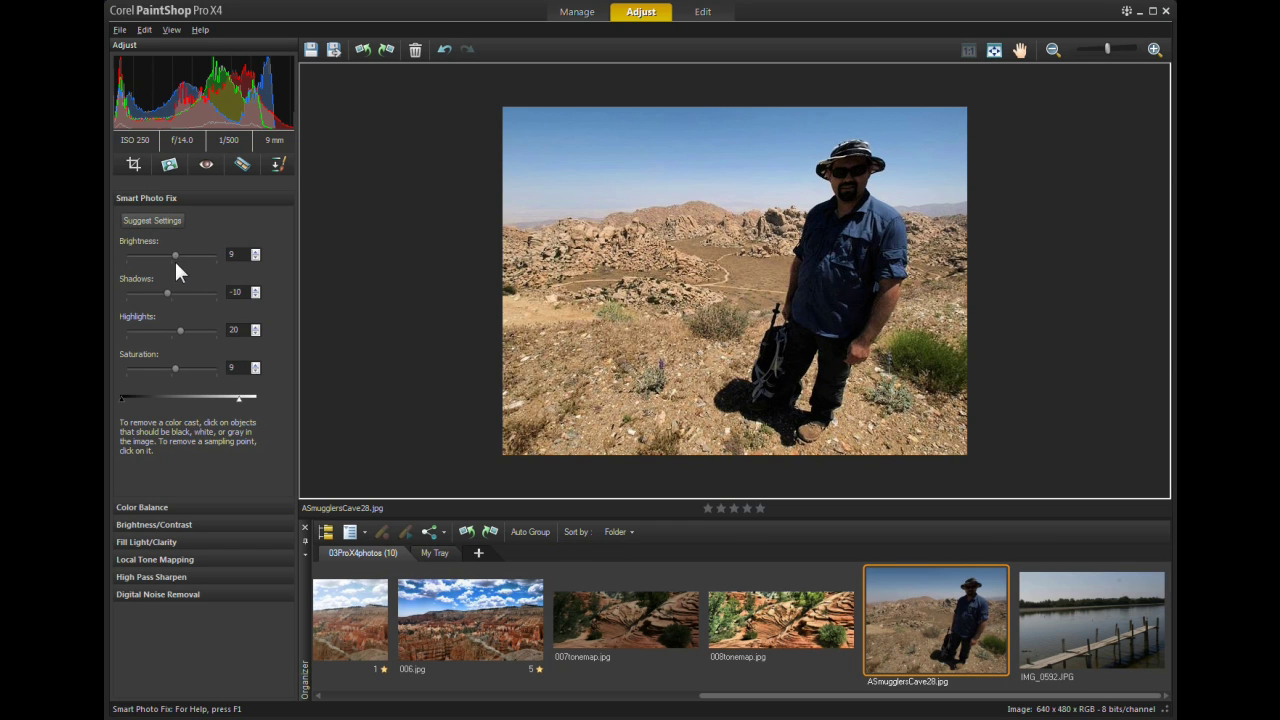
mouse_move(179, 330)
left_mouse_down()
mouse_move(208, 332)
mouse_move(183, 332)
left_mouse_up()
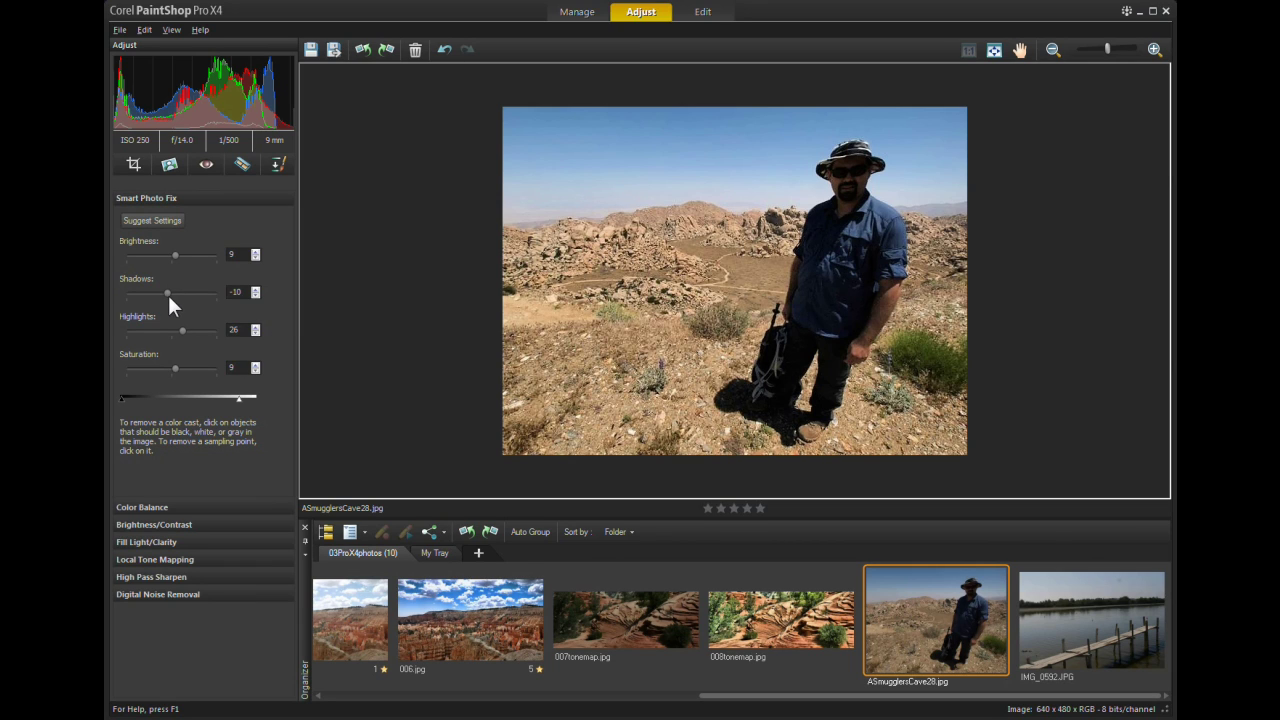
mouse_move(855, 245)
left_click_drag(167, 292, 201, 292)
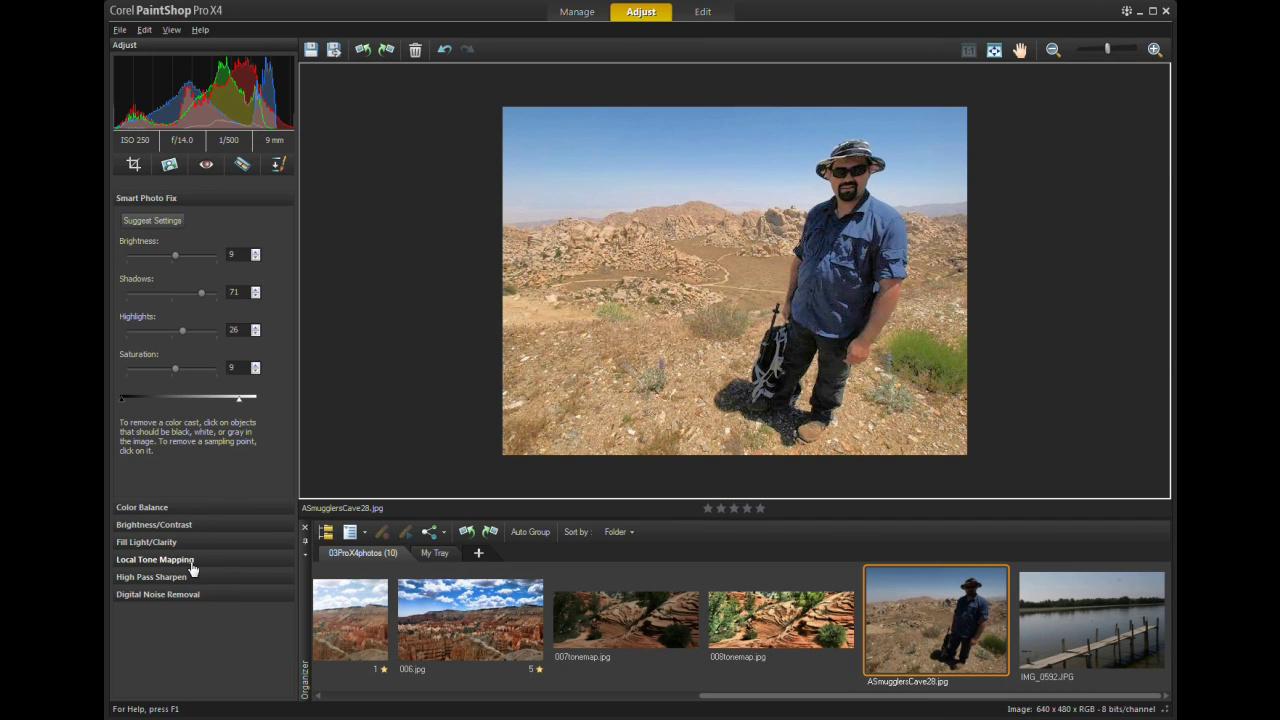
Give the cave photo local tone mapping at strength 5.0, then select 007tonemap.jpg.
left_click(155, 560)
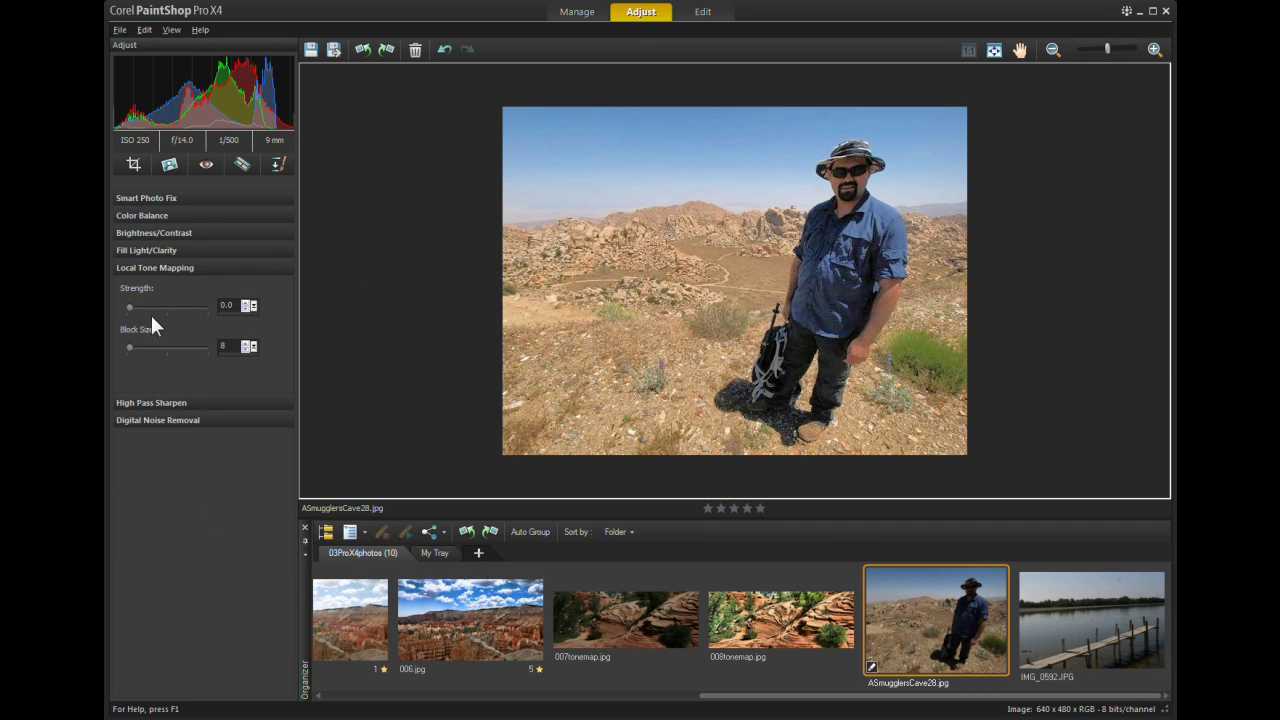
left_click_drag(127, 303, 131, 305)
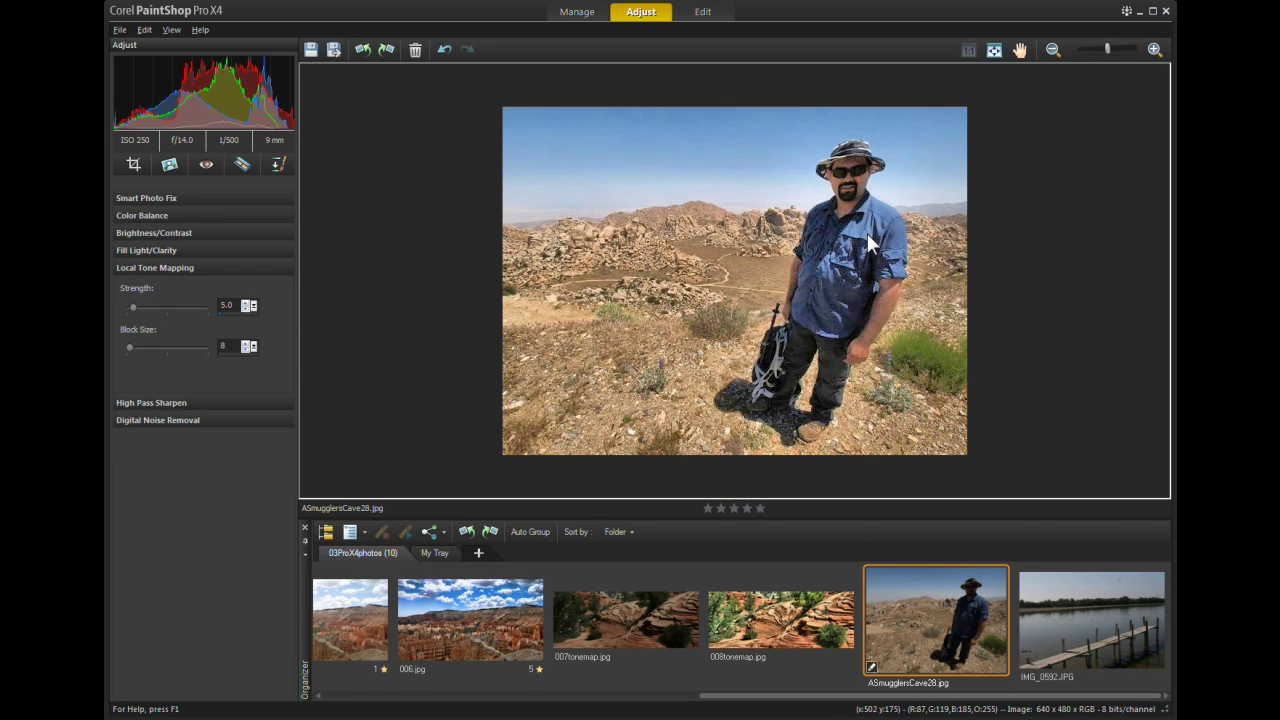
left_click(623, 621)
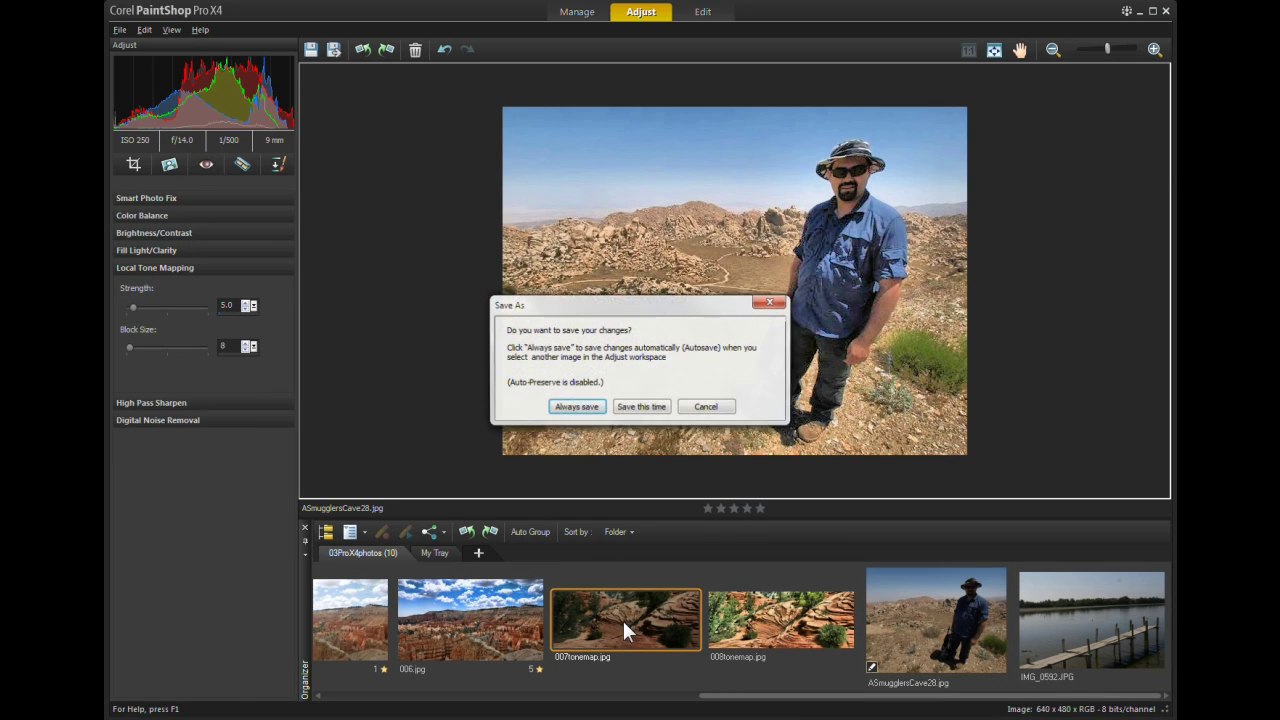
Skip saving, compare 007tonemap.jpg against 008tonemap.jpg, then open IMG_0592.JPG.
left_click(704, 408)
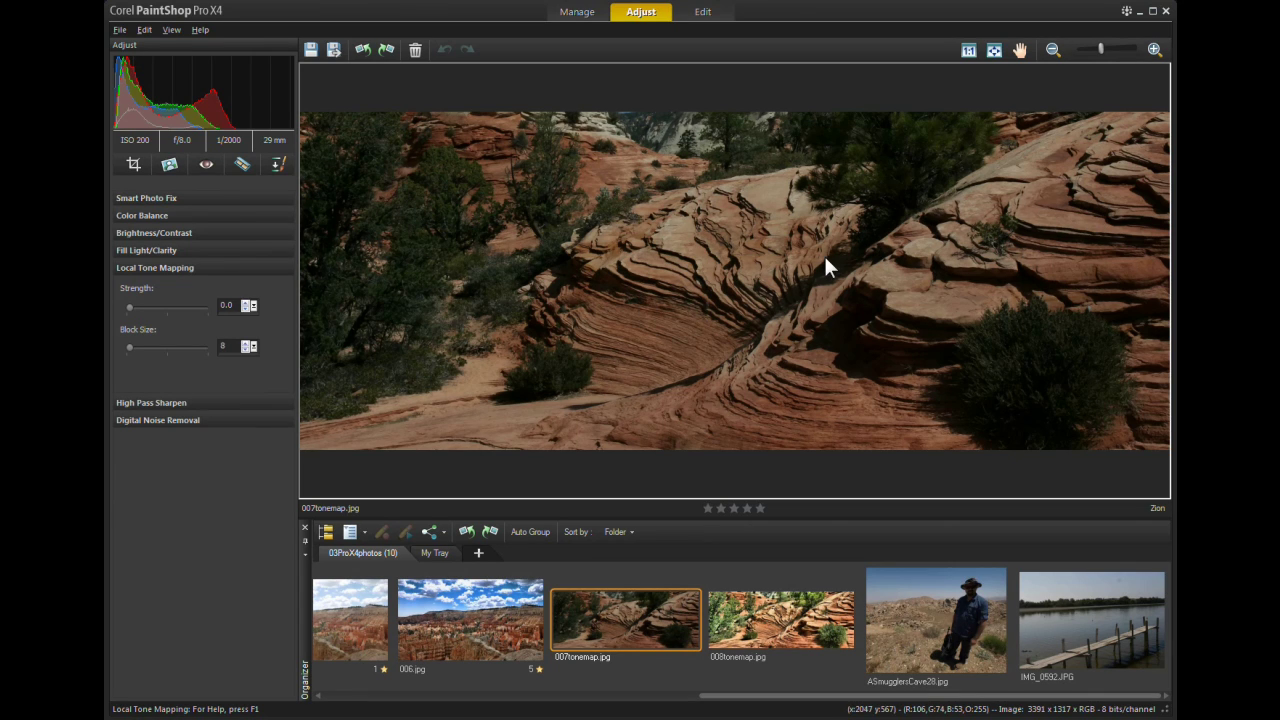
left_click(753, 618)
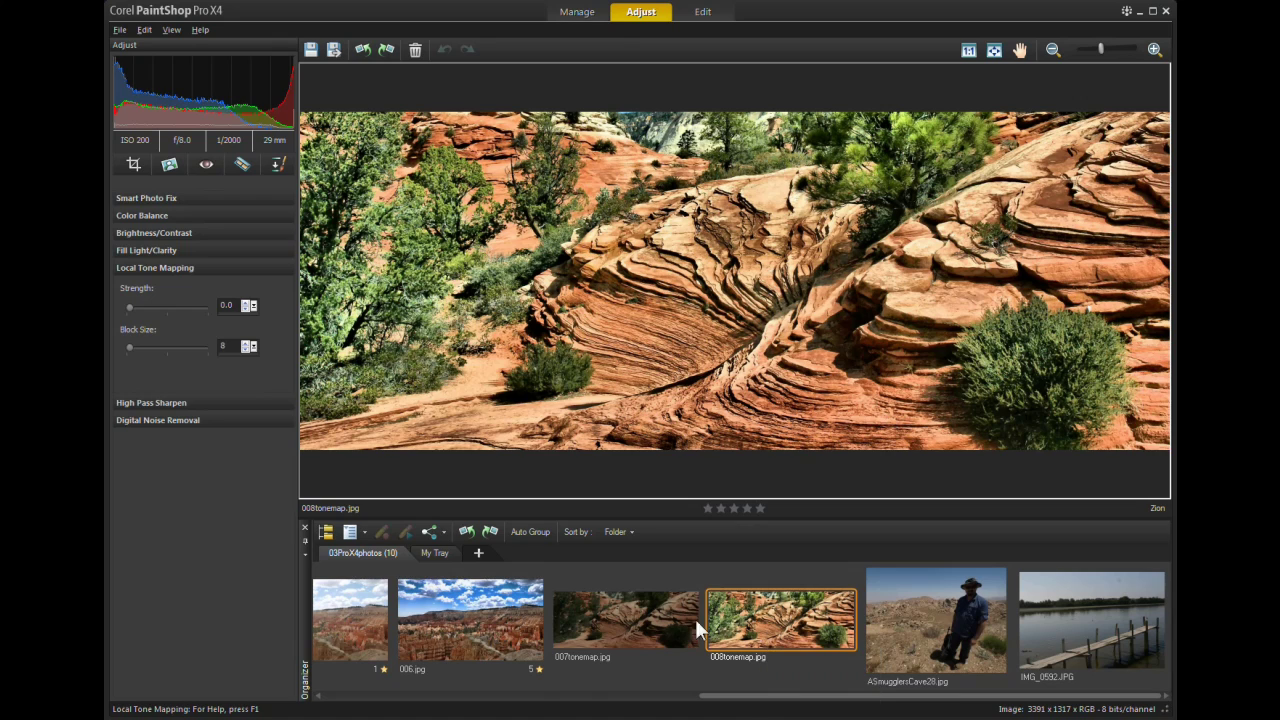
left_click(651, 617)
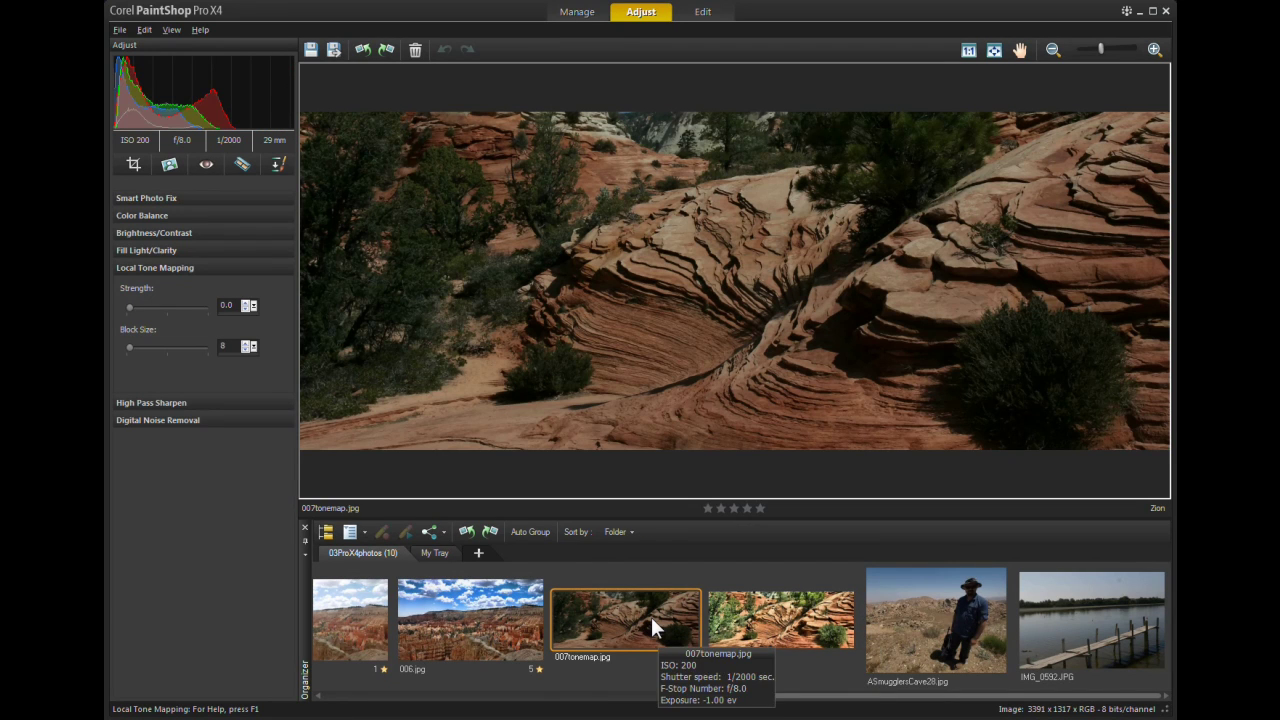
left_click(770, 612)
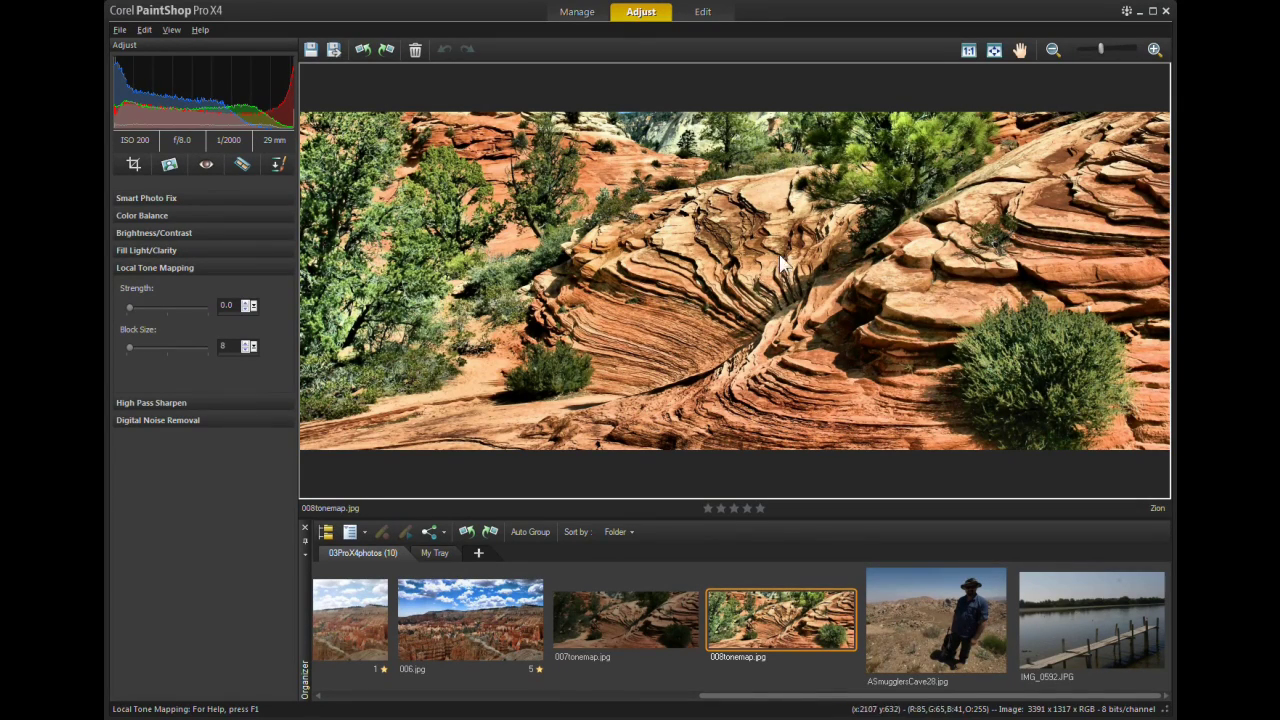
left_click(675, 609)
left_click(790, 614)
left_click(1091, 634)
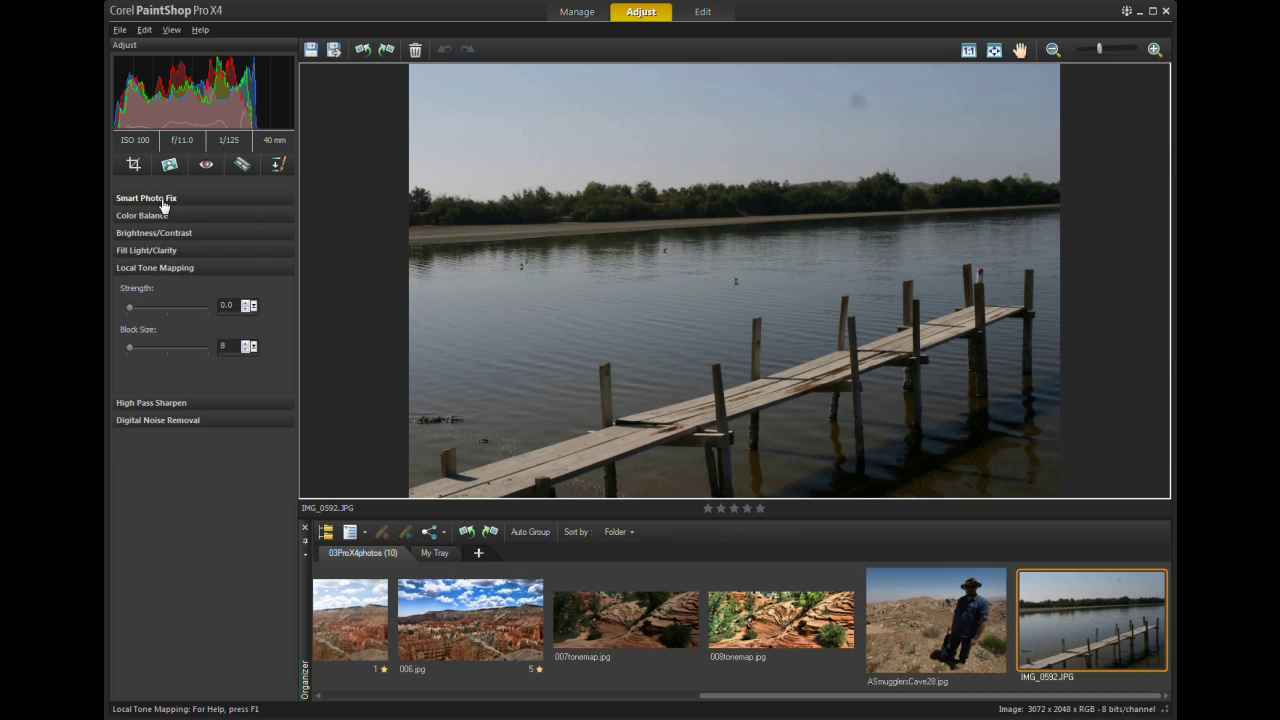
Straighten IMG_0592.JPG along the far shoreline, leaving it 2882 x 1921 pixels.
left_click(168, 164)
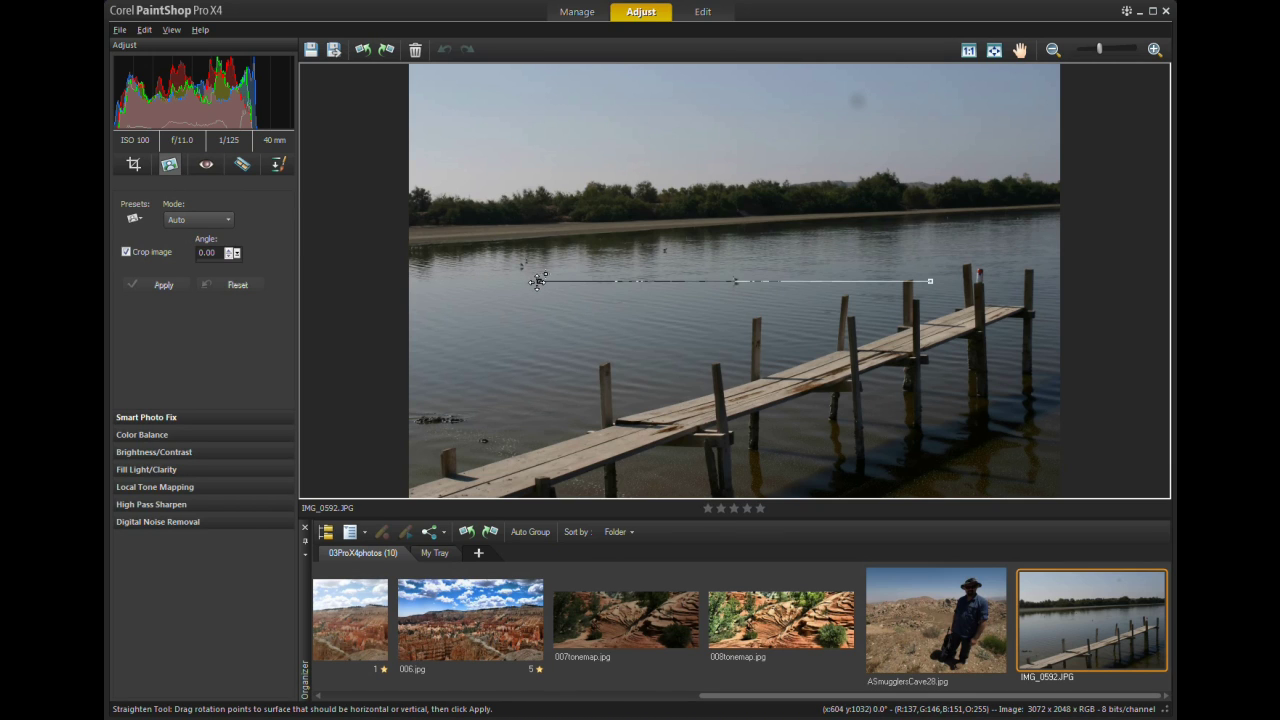
left_click_drag(538, 281, 537, 231)
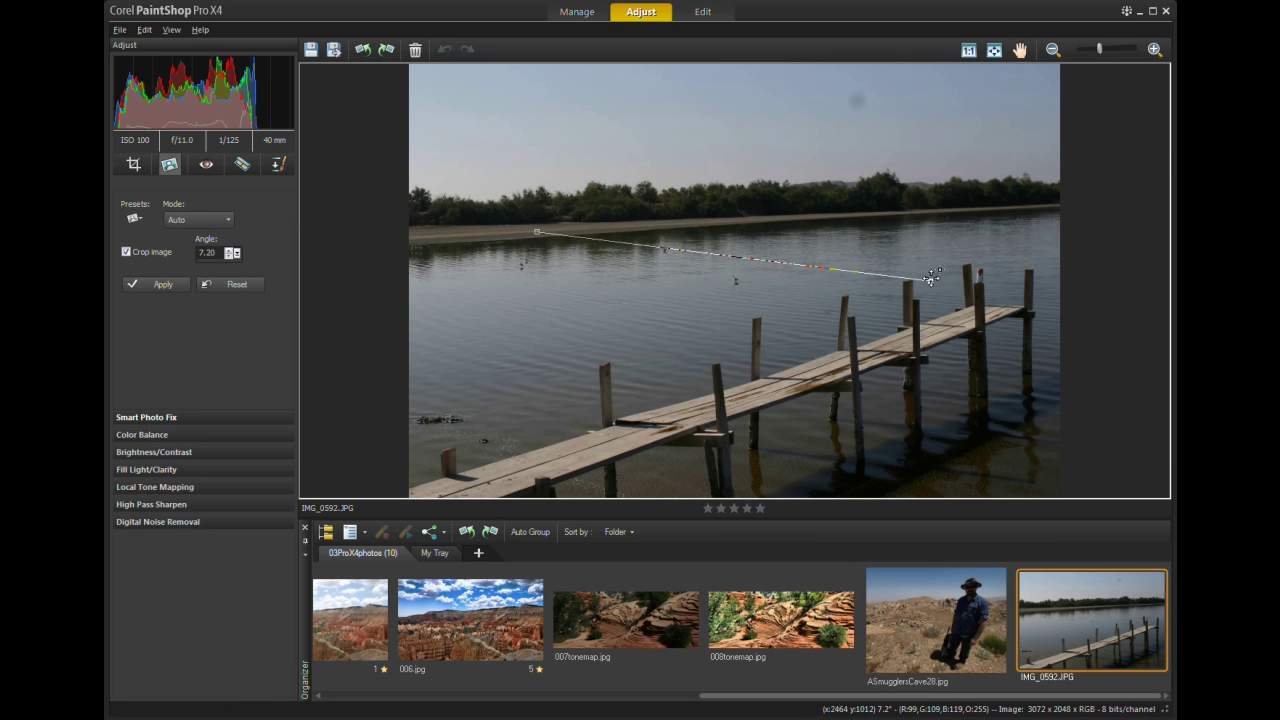
left_click_drag(930, 277, 928, 213)
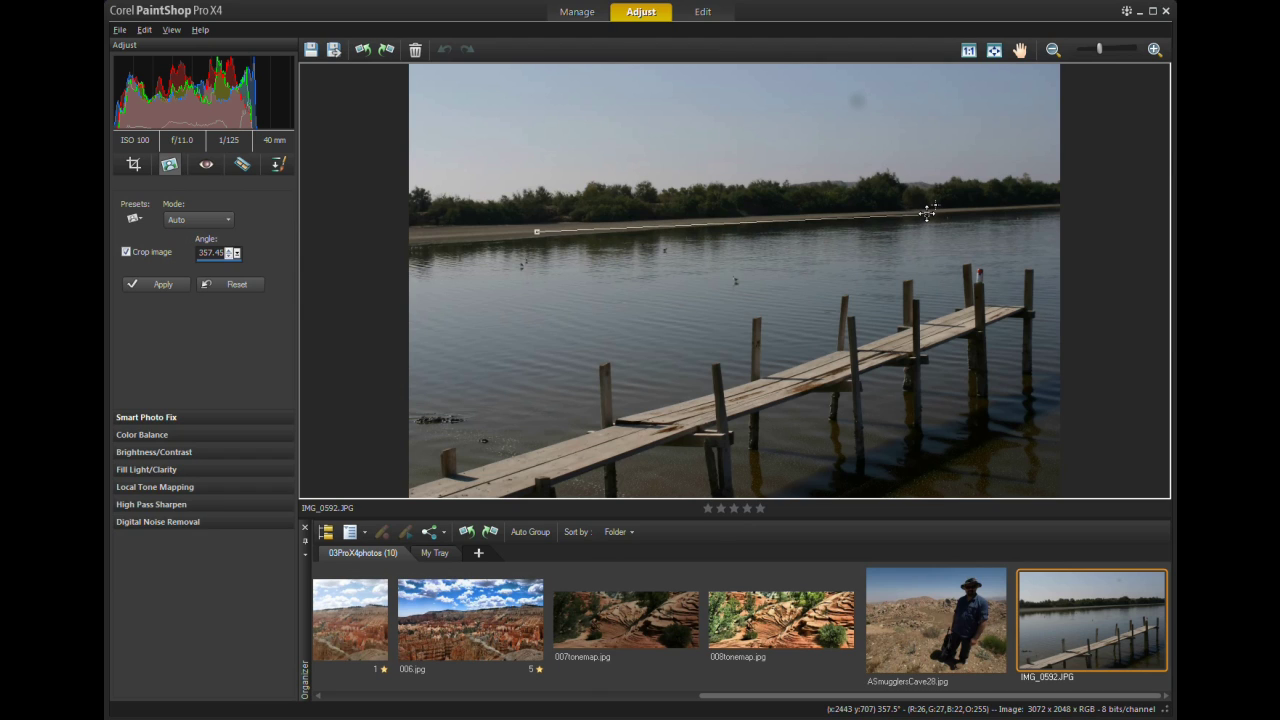
left_click(149, 284)
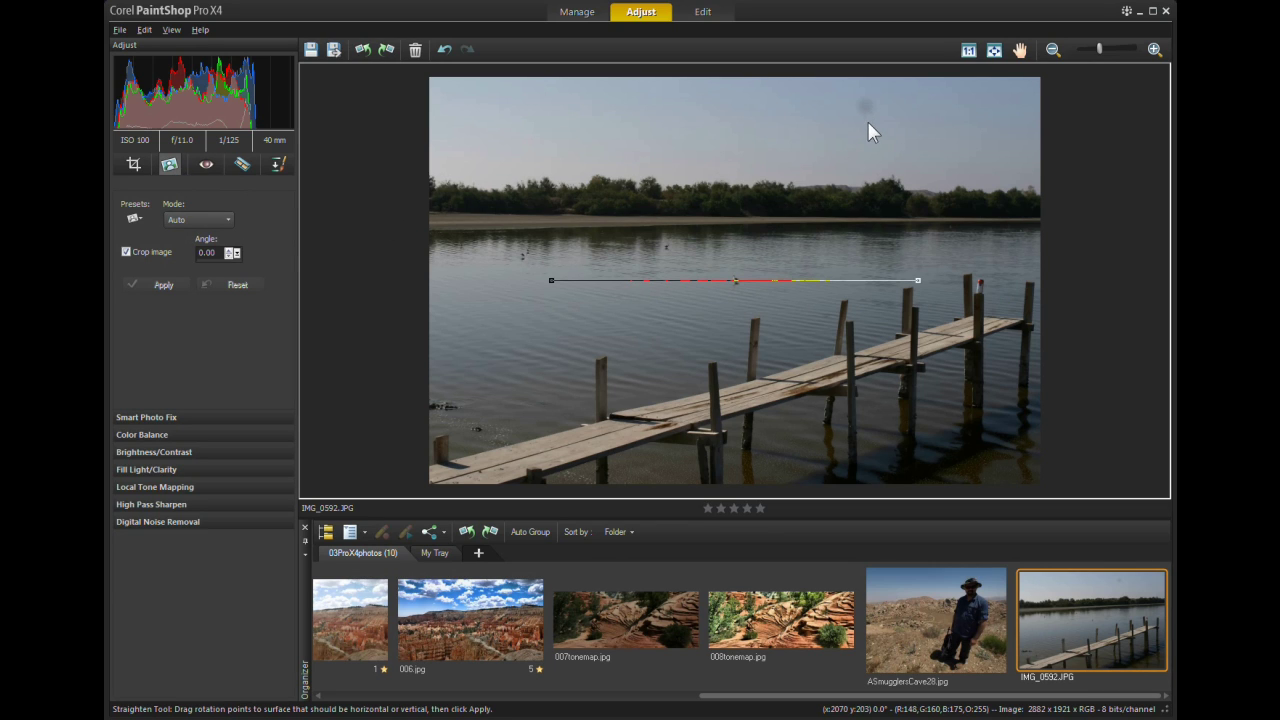
Remove the dark sky spot using the Blemish Fixer at strength 49, brush size 140.
left_click(239, 166)
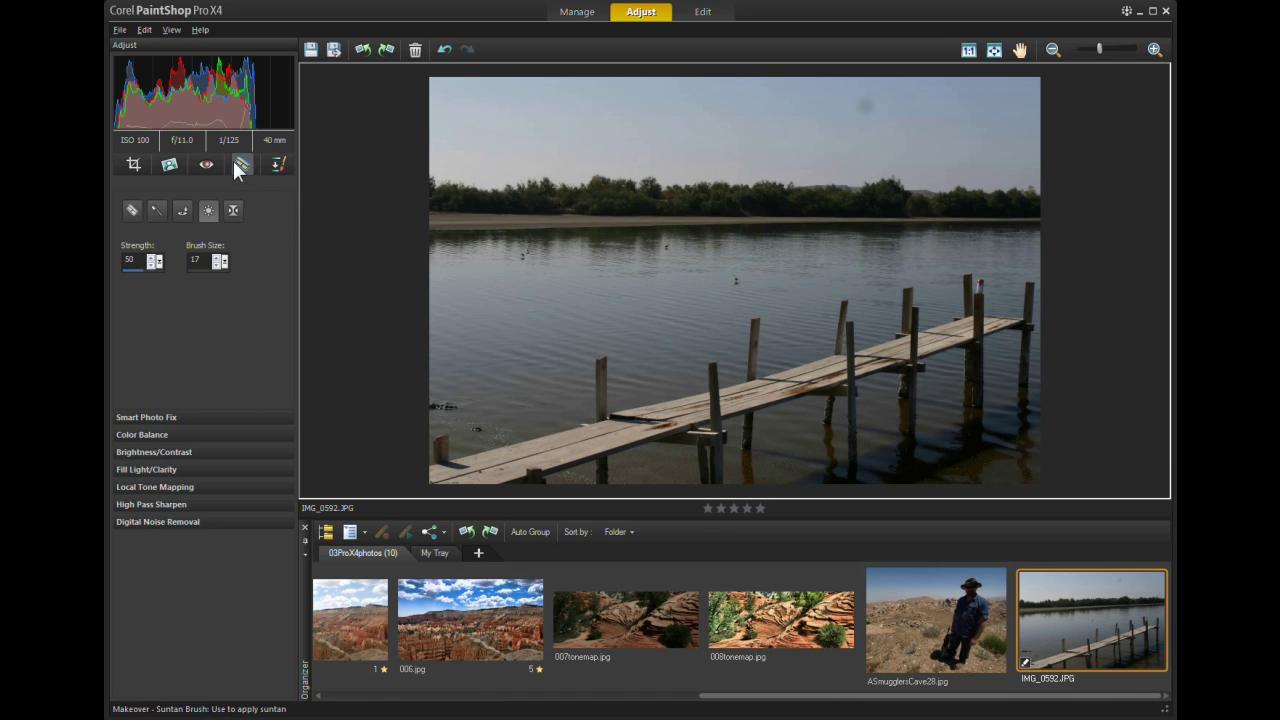
left_click(132, 211)
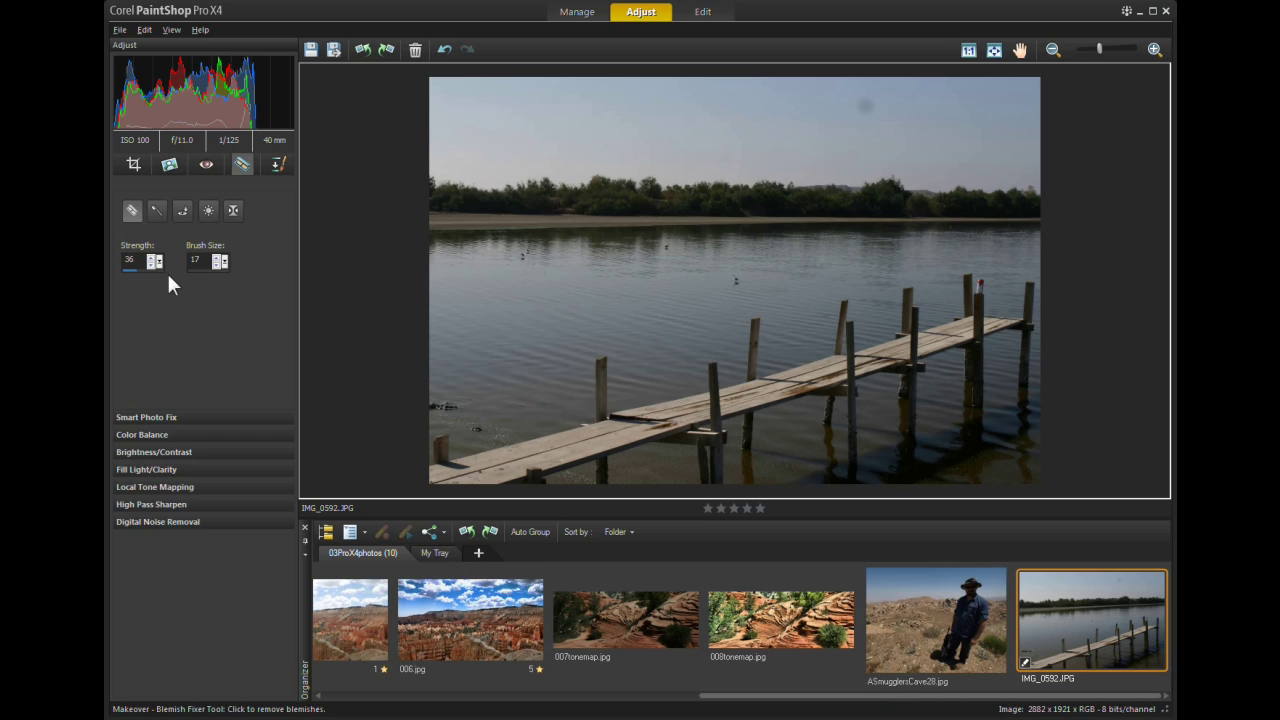
left_click(227, 261)
left_click_drag(243, 264, 243, 264)
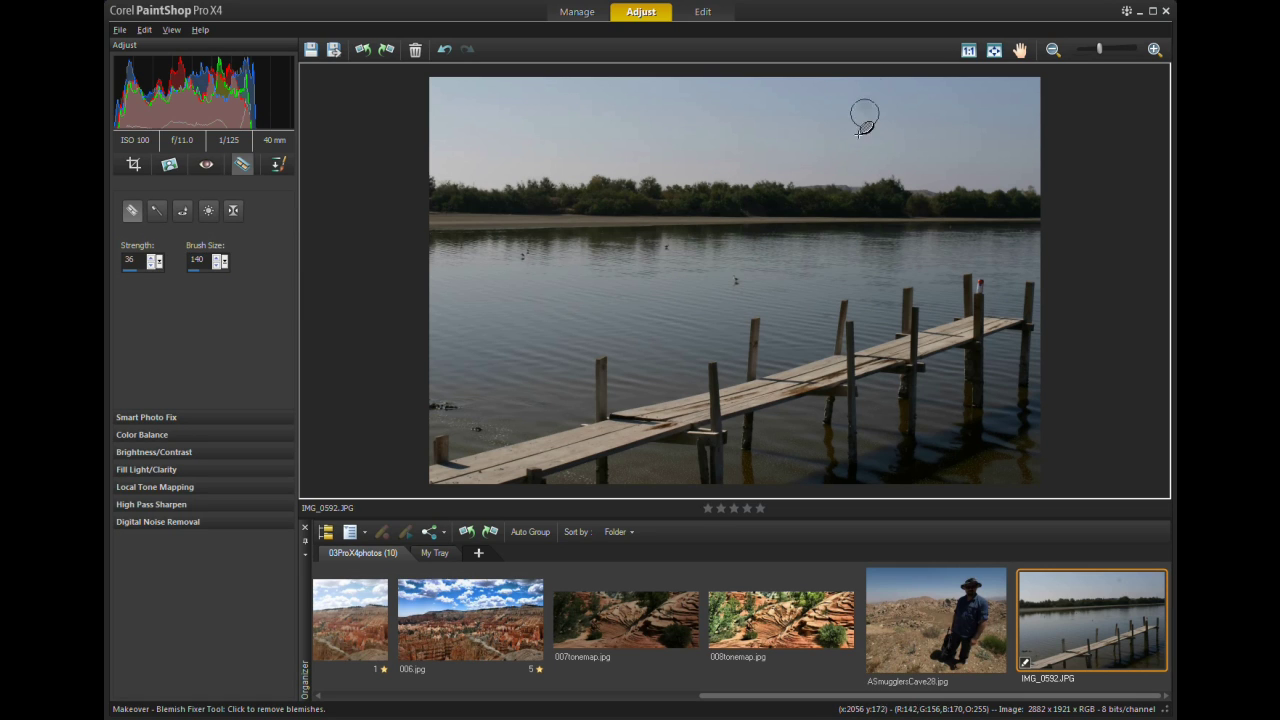
left_click(875, 101)
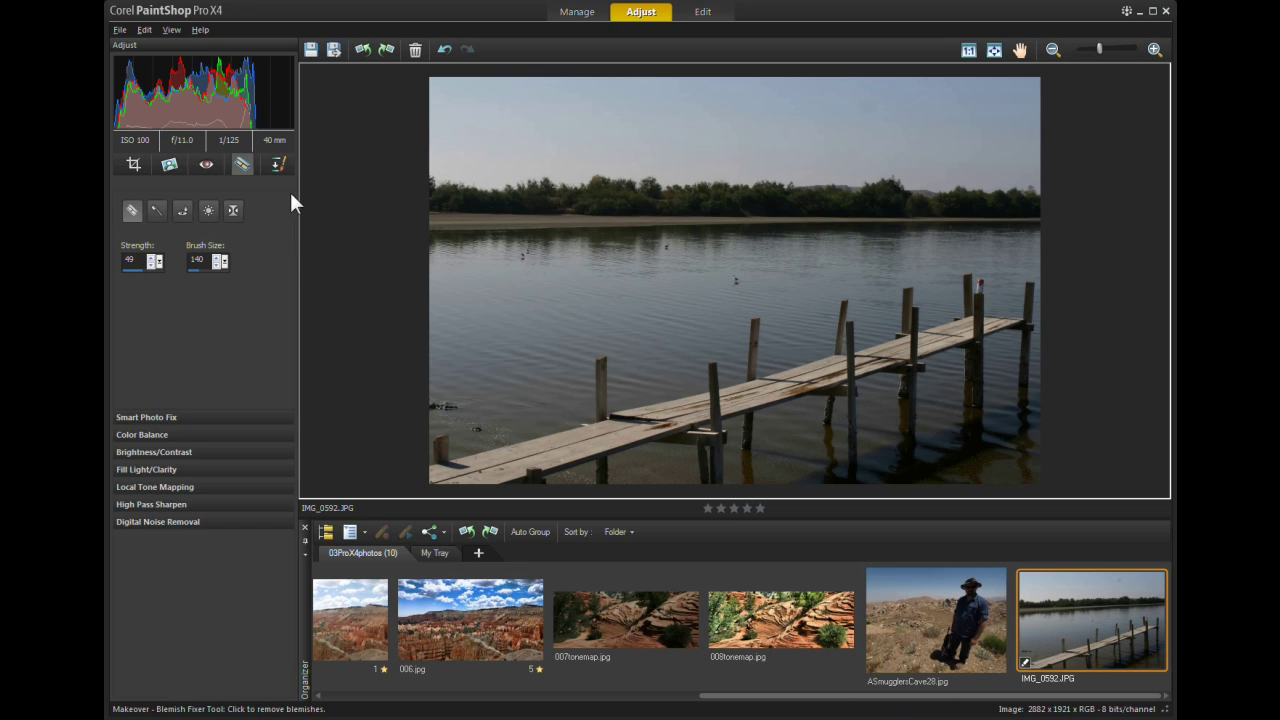
Apply suggested Smart Photo Fix settings, lowering brightness to 16 and raising shadows to 12.
left_click(158, 420)
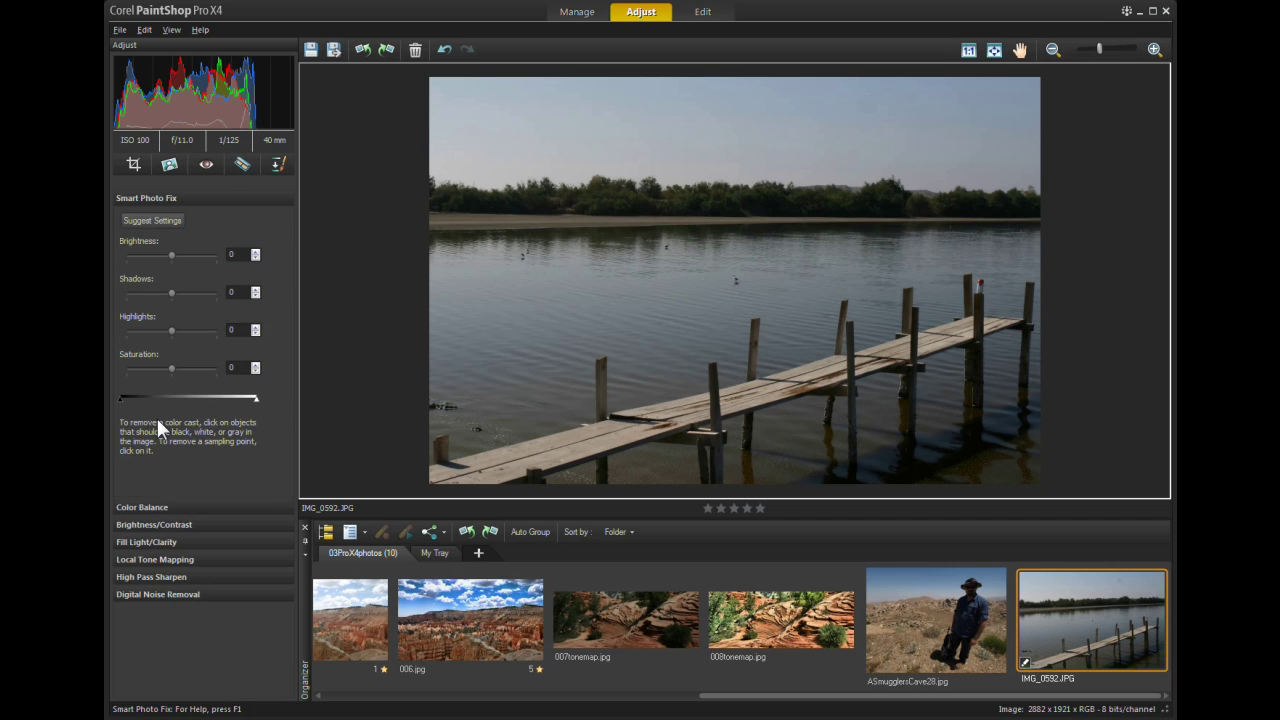
left_click(160, 218)
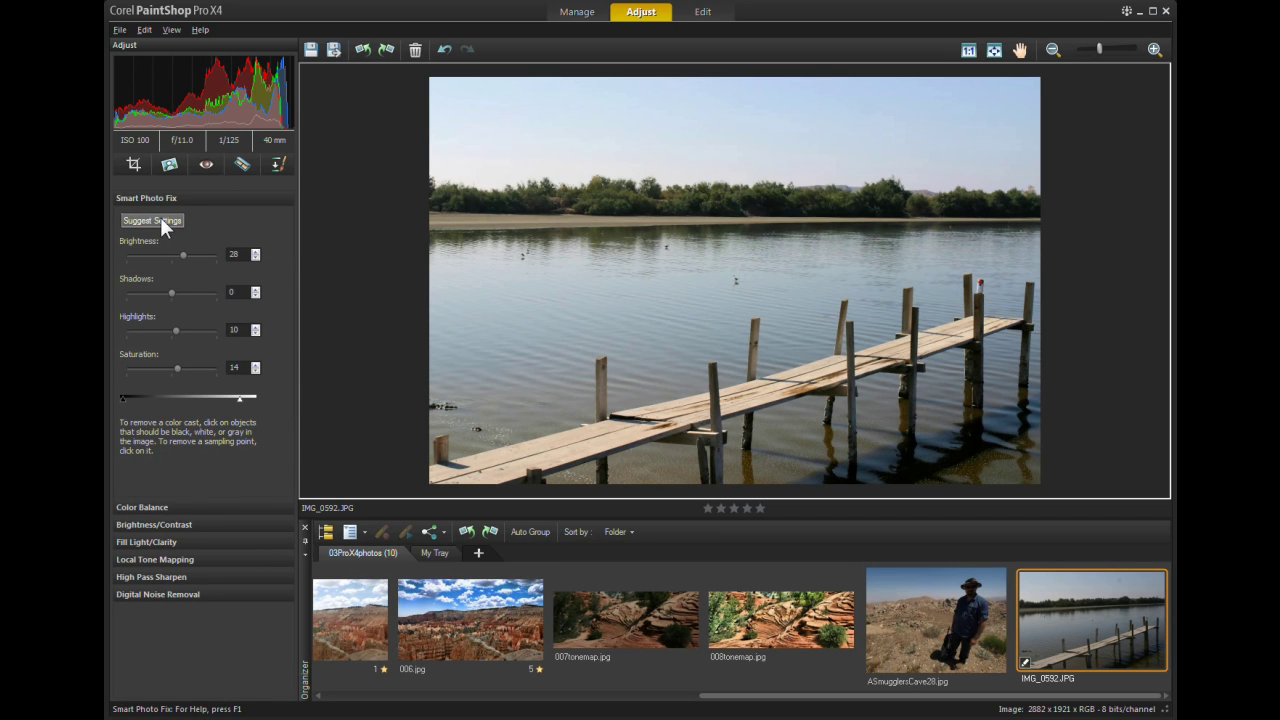
left_click_drag(193, 252, 177, 255)
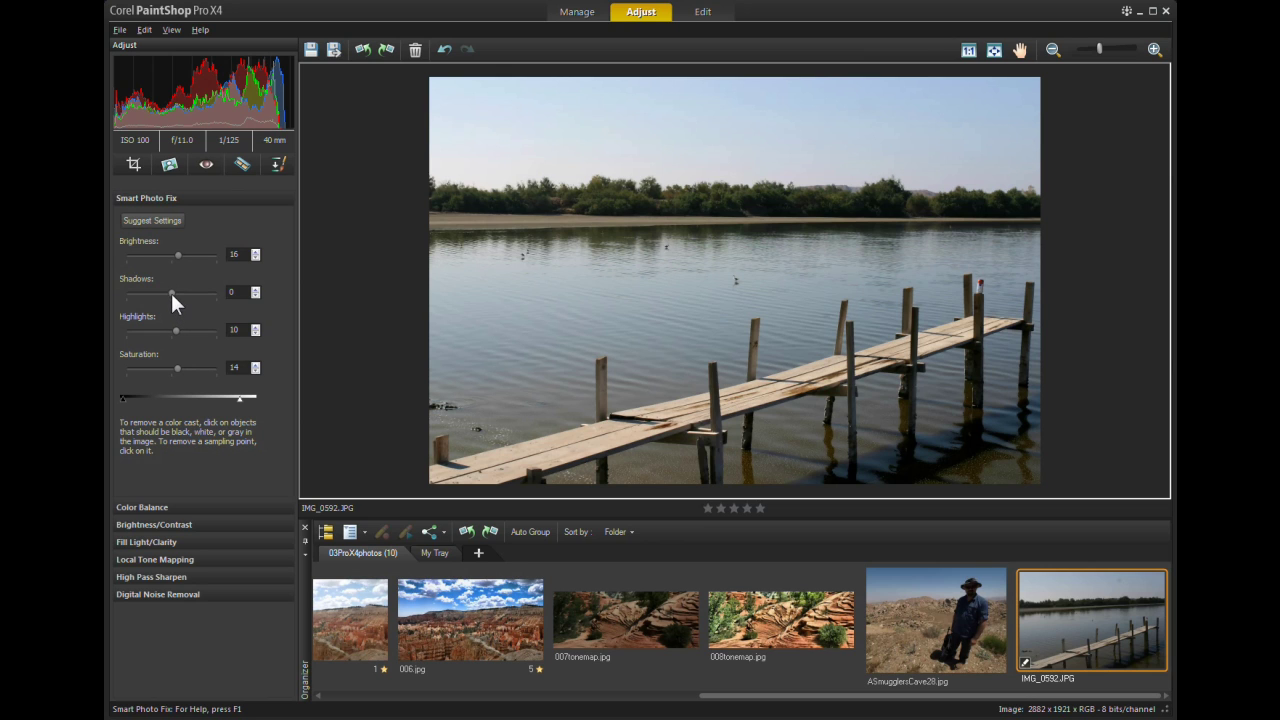
left_click_drag(171, 293, 176, 293)
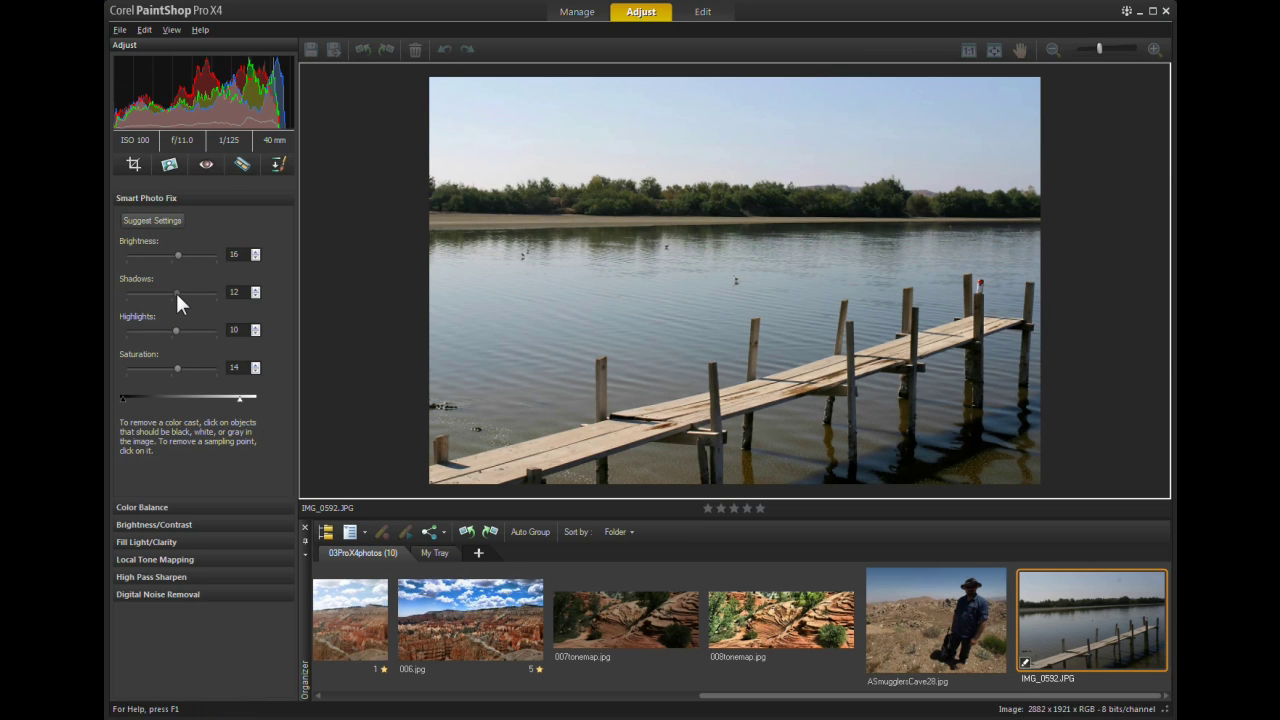
Give IMG_0592.JPG local tone mapping at strength 5.0, then switch to the Edit workspace.
left_click(187, 560)
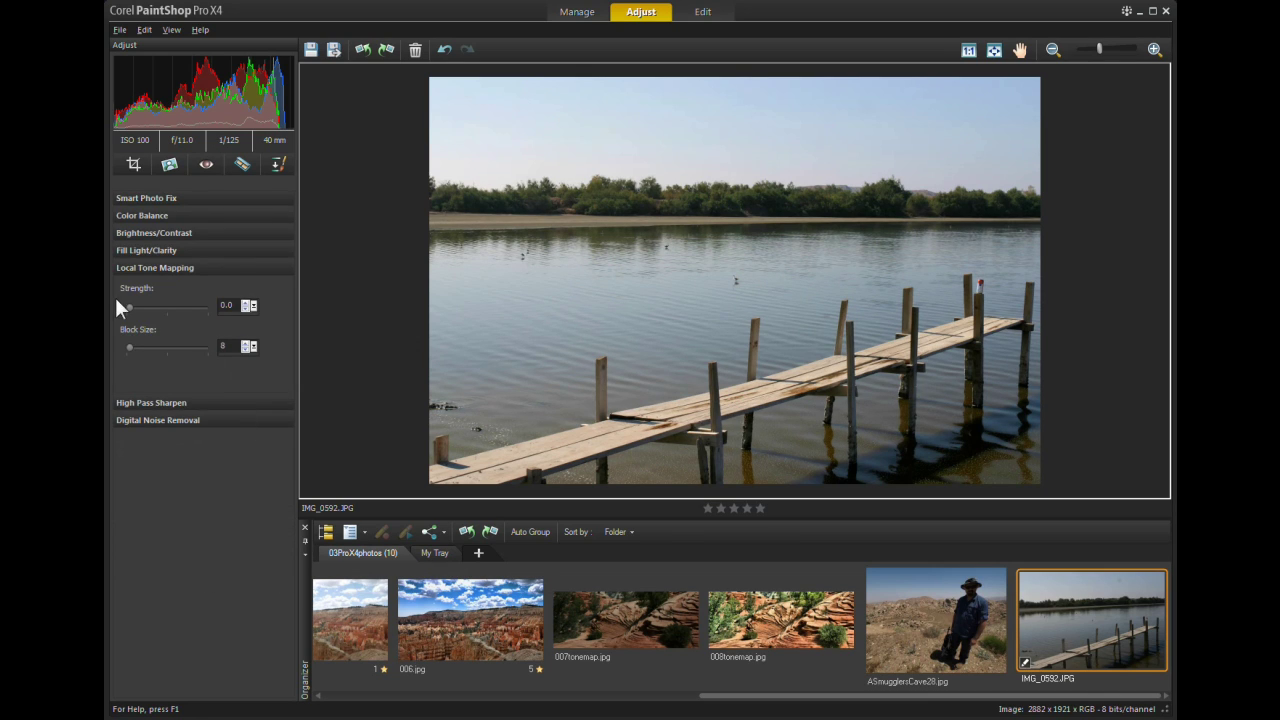
left_click_drag(128, 306, 130, 306)
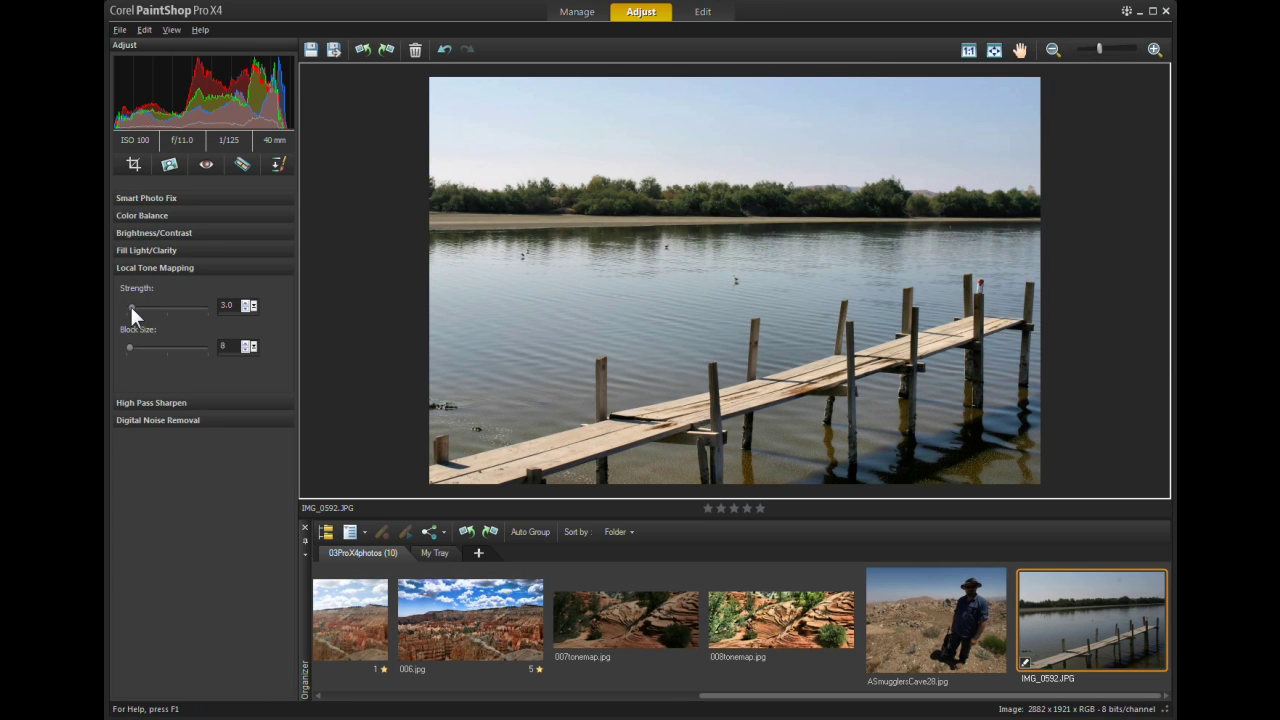
left_click_drag(130, 306, 132, 306)
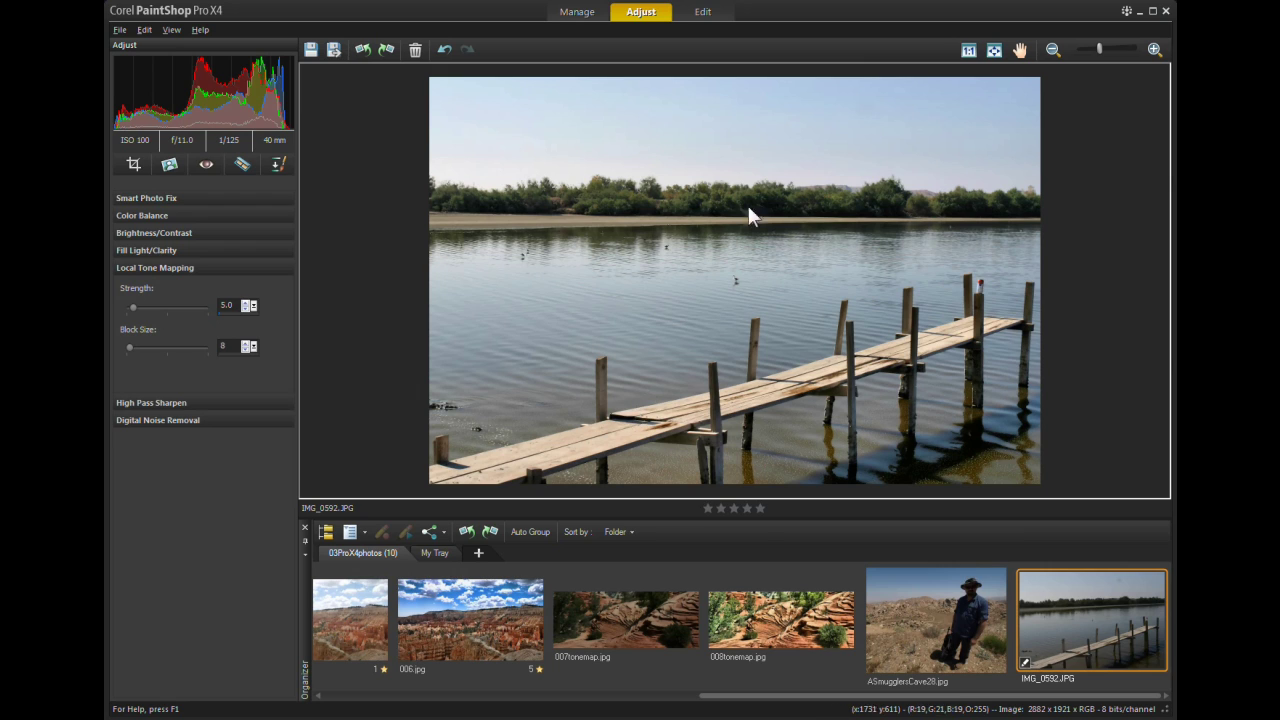
left_click(703, 14)
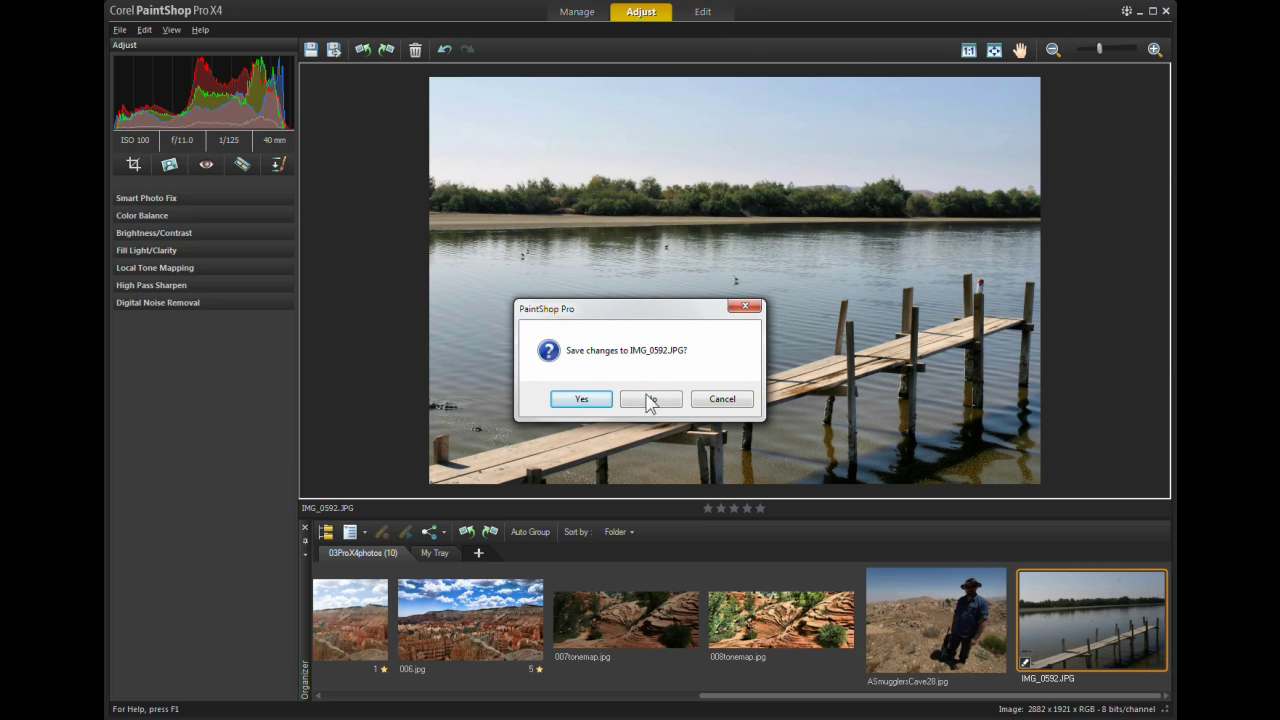
Decline the prompt and save the photo as IMG_0592a.JPG in 03ProX4photos.
left_click(720, 402)
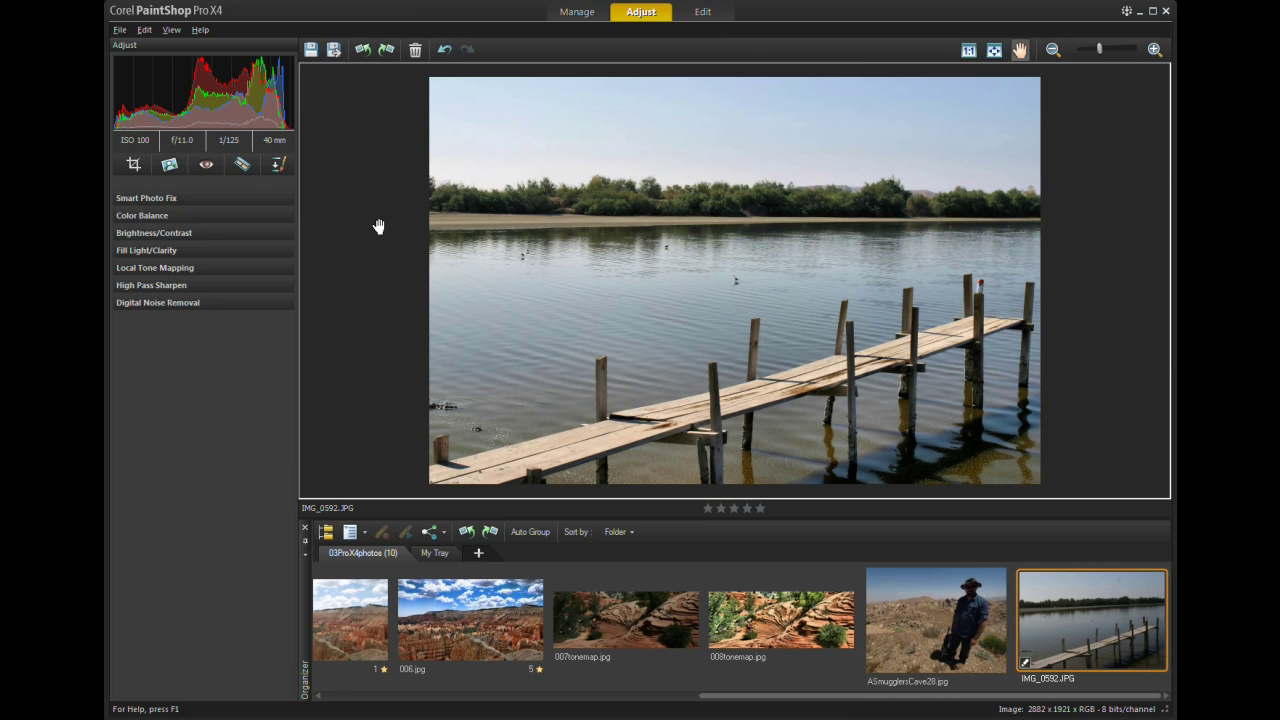
left_click(120, 29)
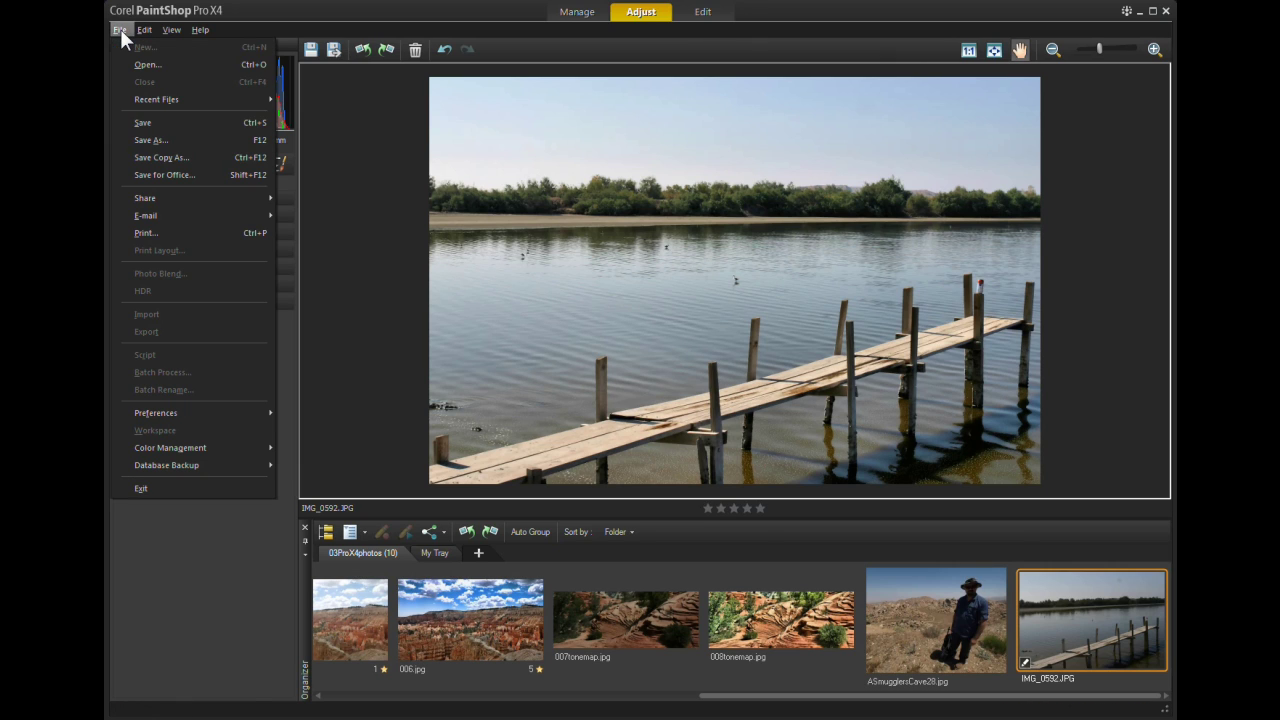
left_click(162, 141)
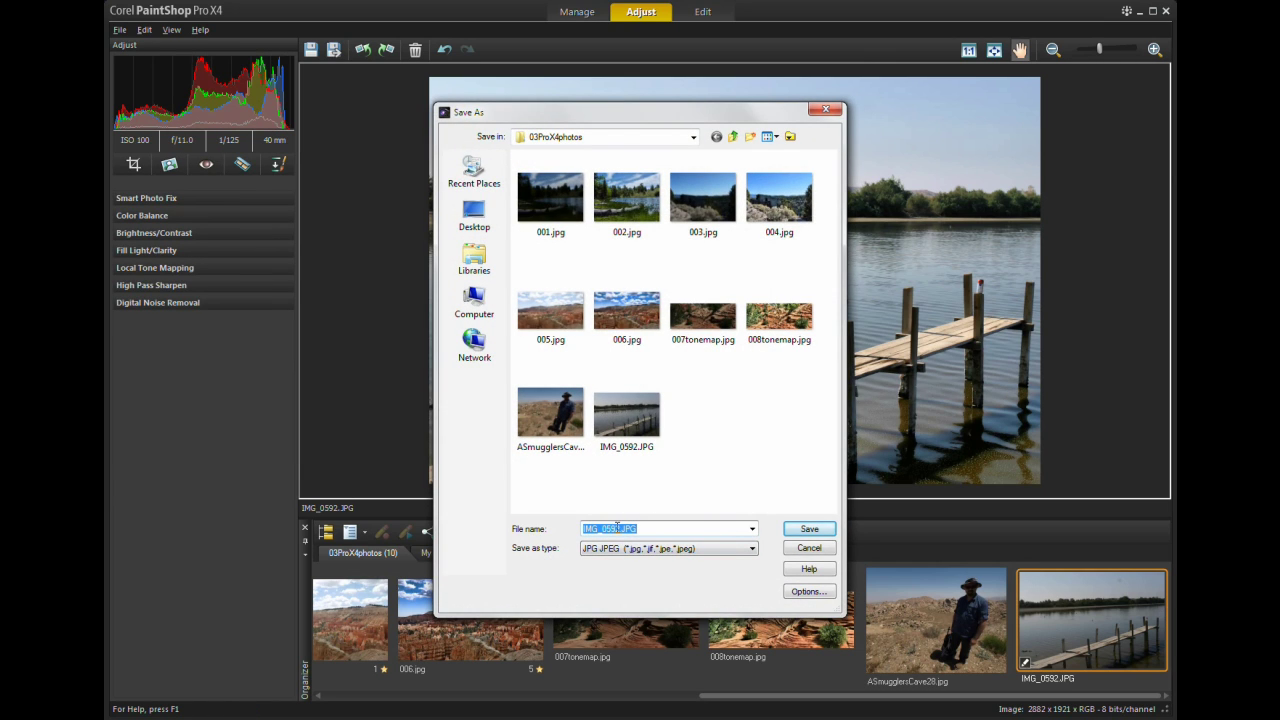
left_click(619, 528)
type("a")
left_click(807, 534)
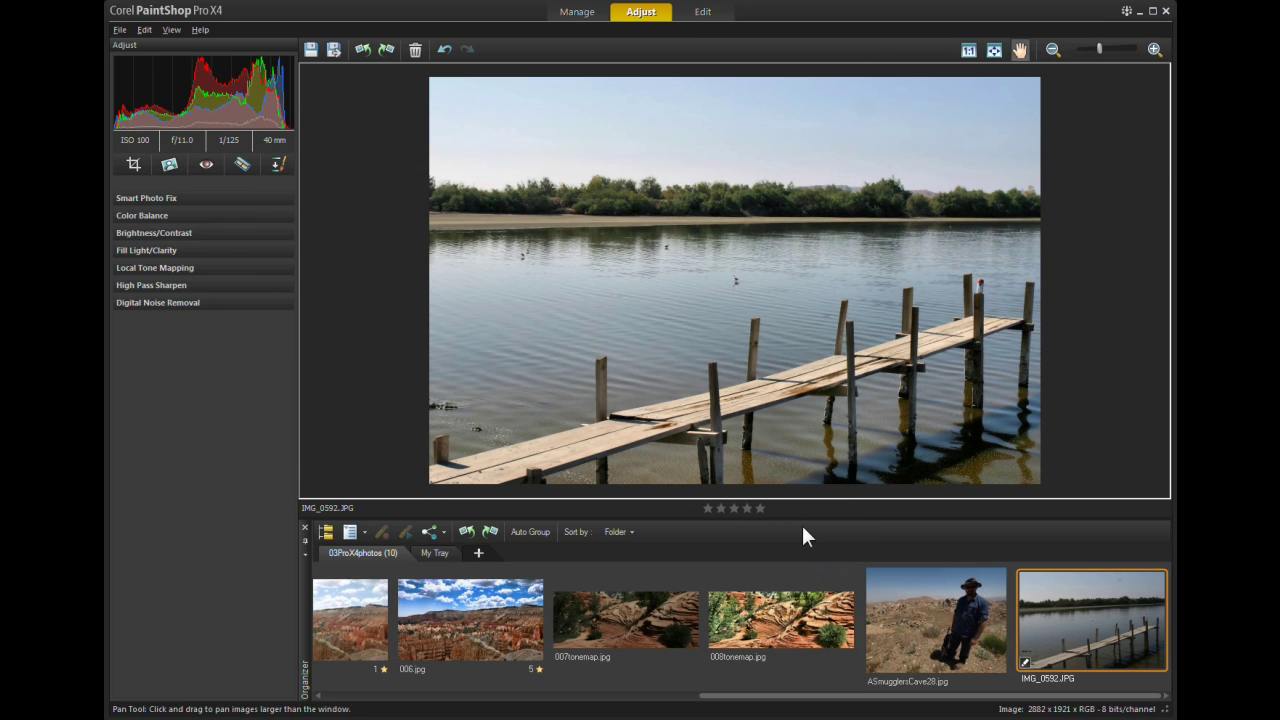
Switch between IMG_0592.JPG and the brightened IMG_0592a.JPG to compare them, then edit IMG_0592a.JPG.
left_click_drag(815, 700, 1072, 708)
left_click(1074, 643)
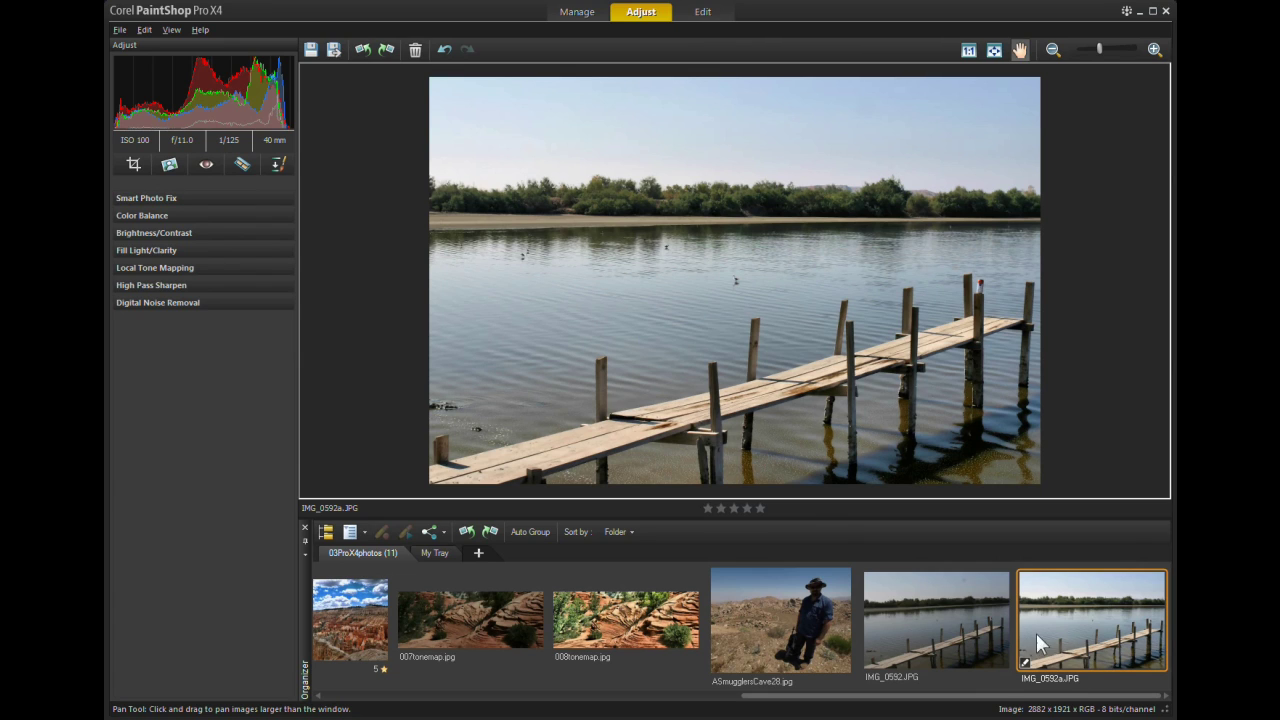
mouse_move(1057, 620)
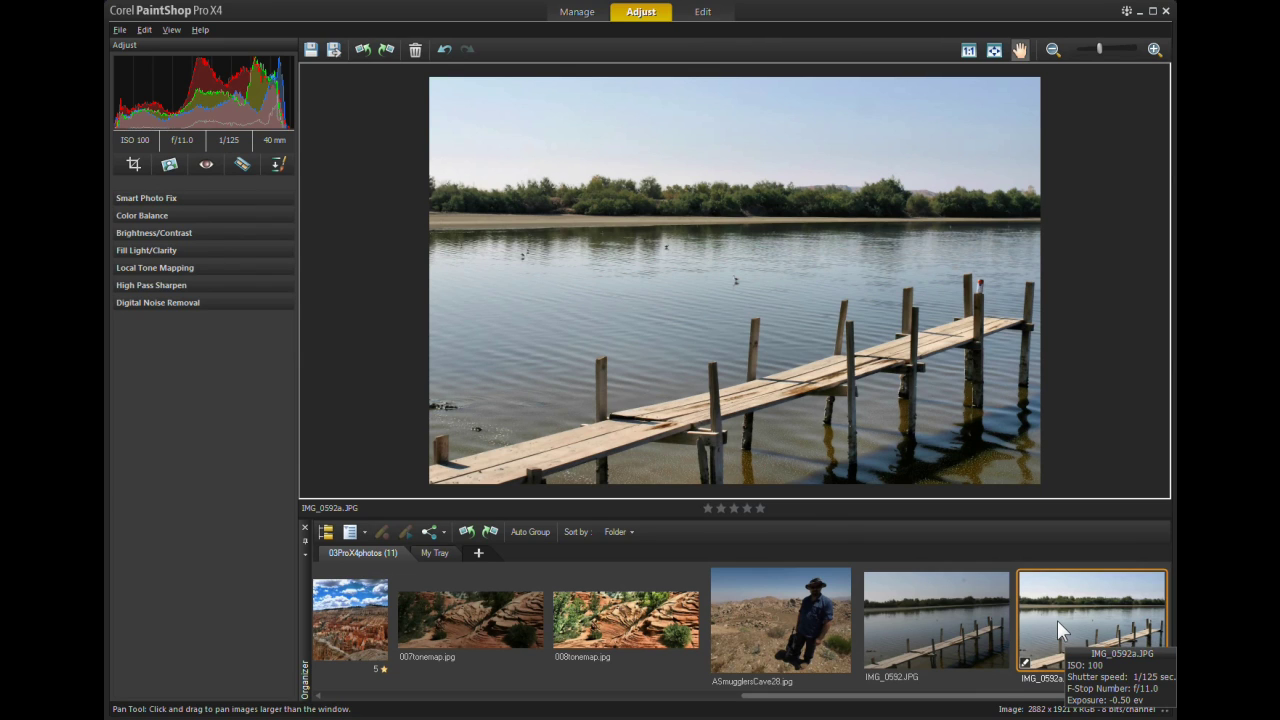
left_click(949, 599)
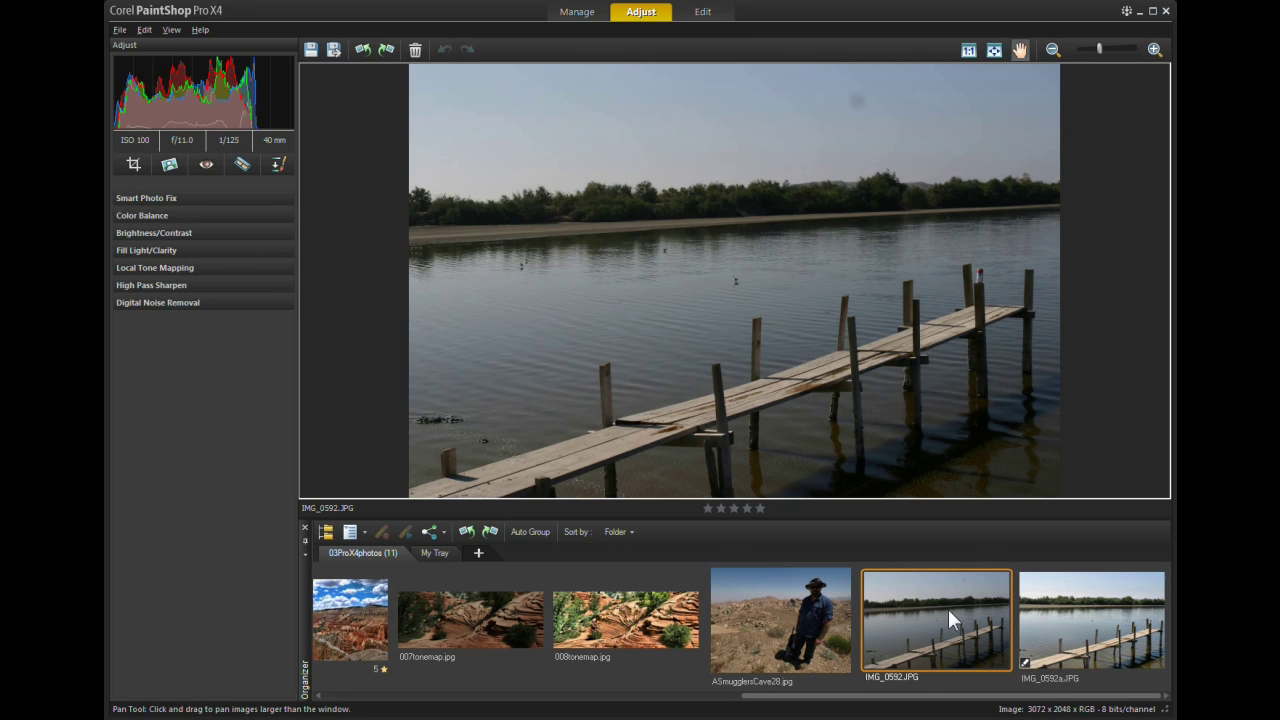
left_click(1050, 620)
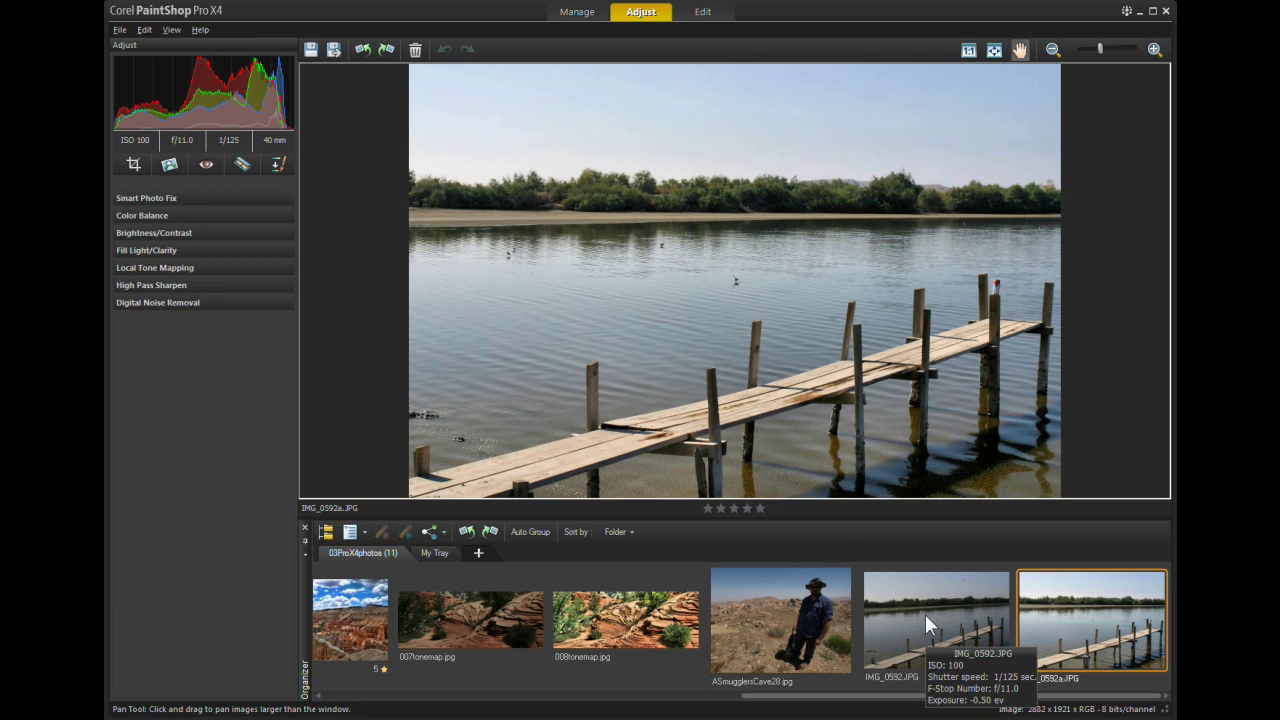
left_click(993, 626)
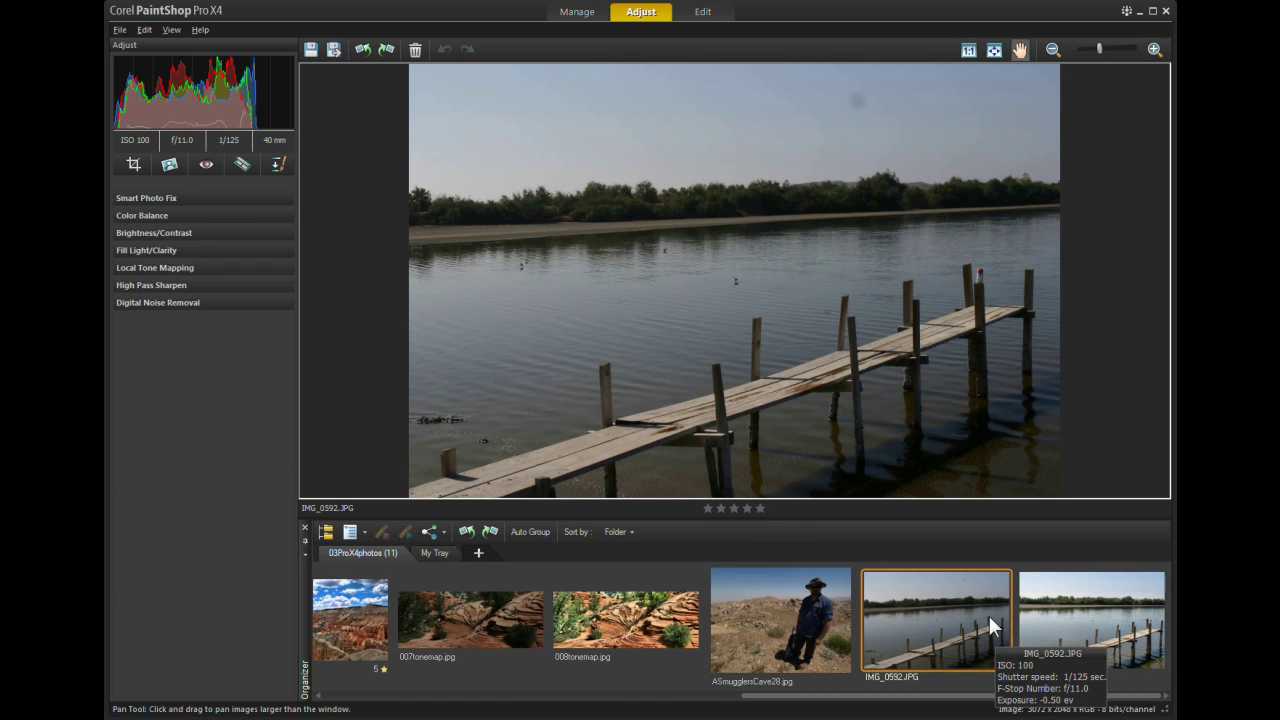
left_click(1073, 604)
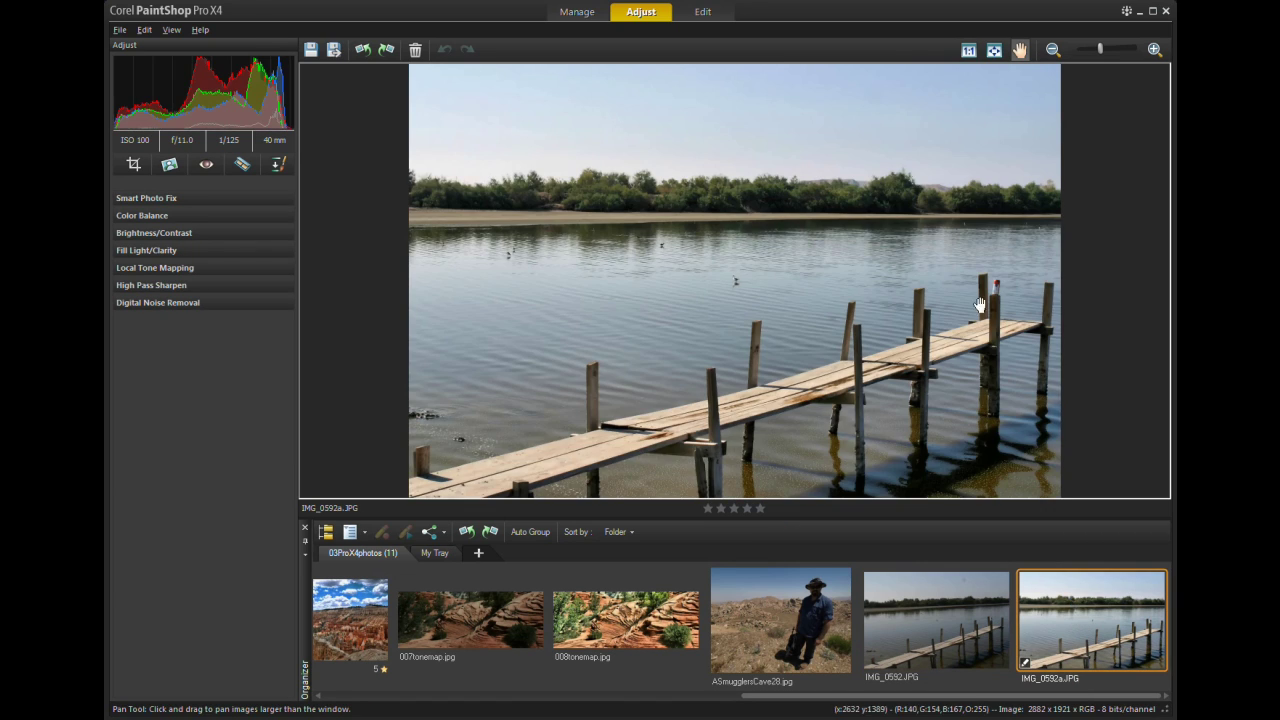
left_click(703, 20)
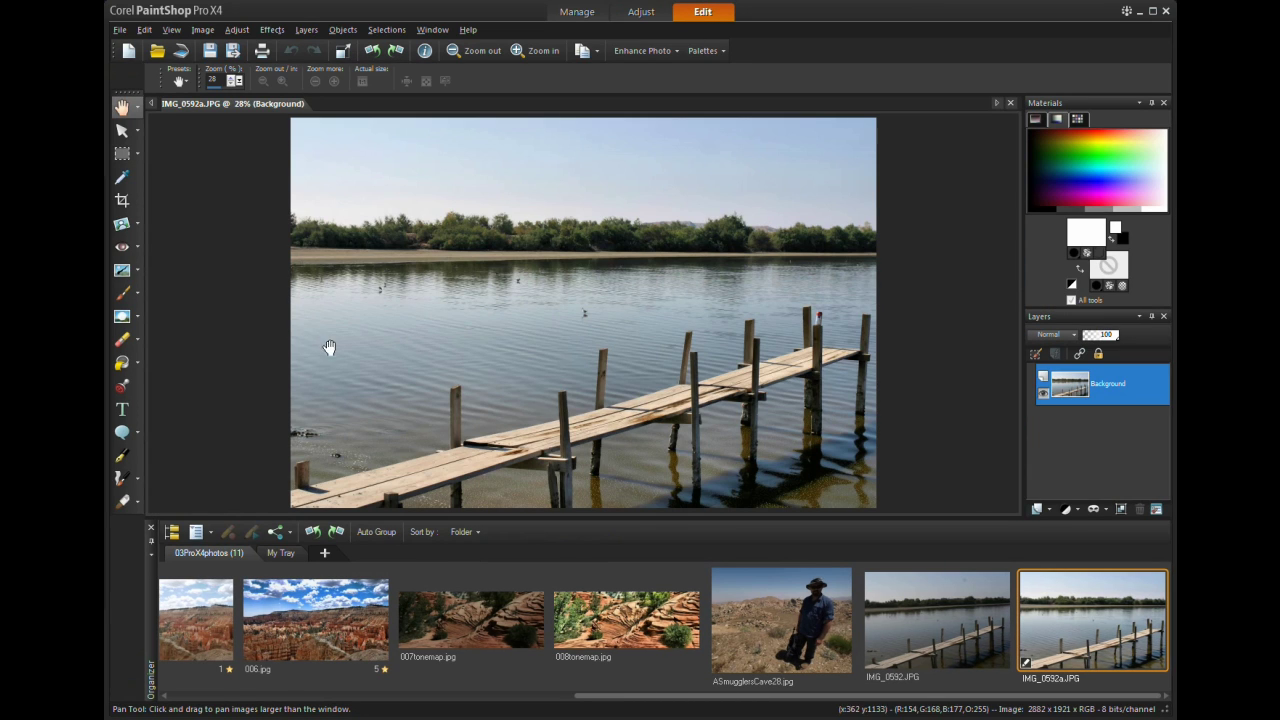
Look through the dodge, burn and saturation brushes without picking one, then bring up the Image menu.
left_click(137, 314)
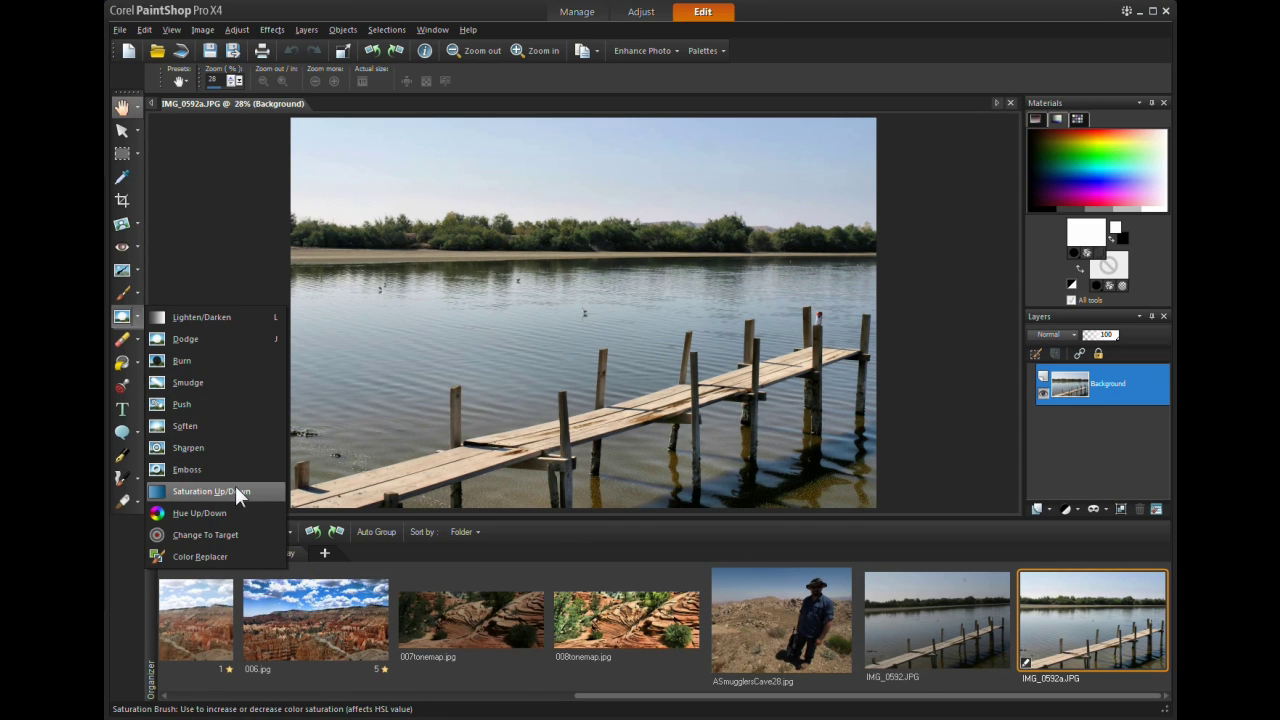
left_click(216, 241)
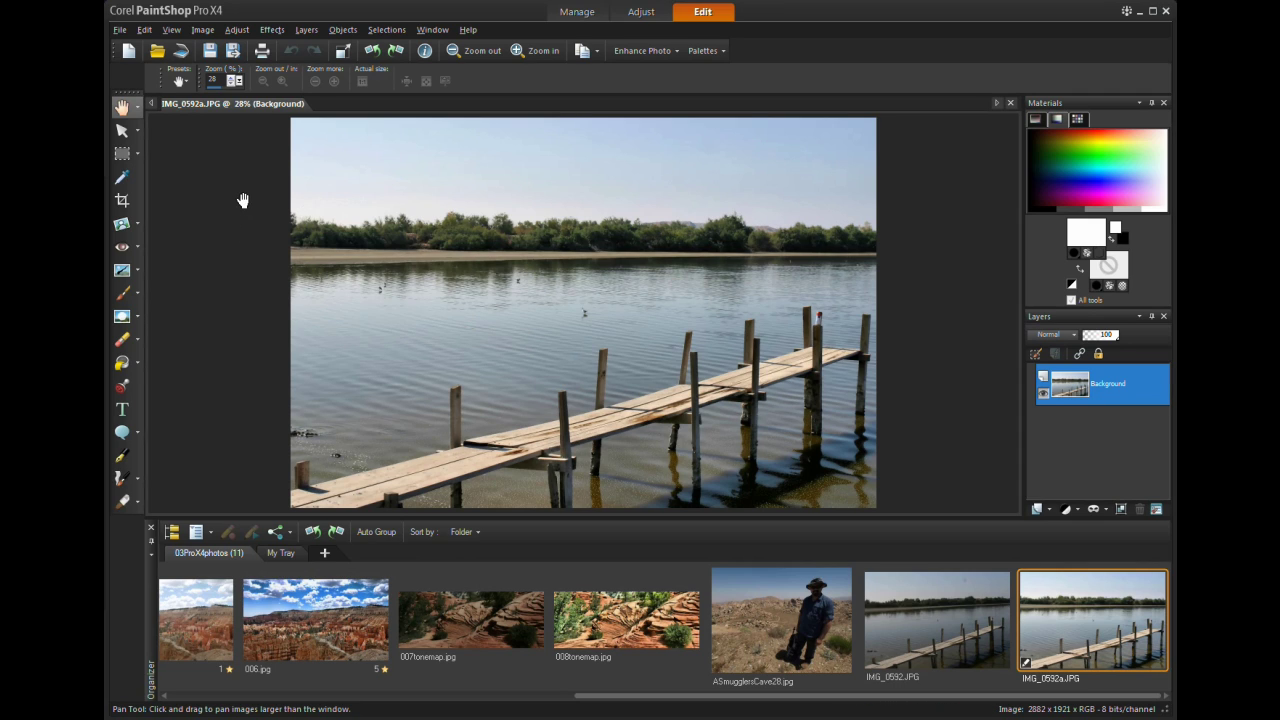
left_click(203, 30)
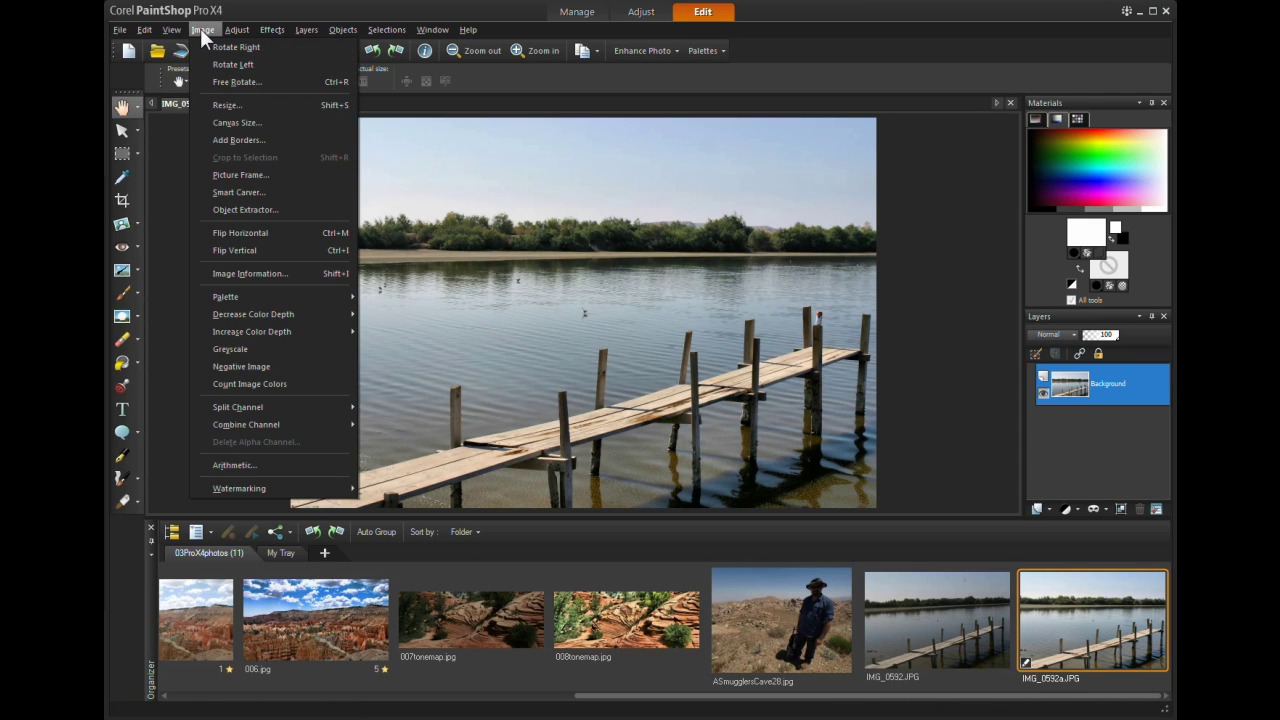
Resize IMG_0592a.JPG to 650 pixels wide with aspect ratio locked, giving 650 × 433.
left_click(235, 104)
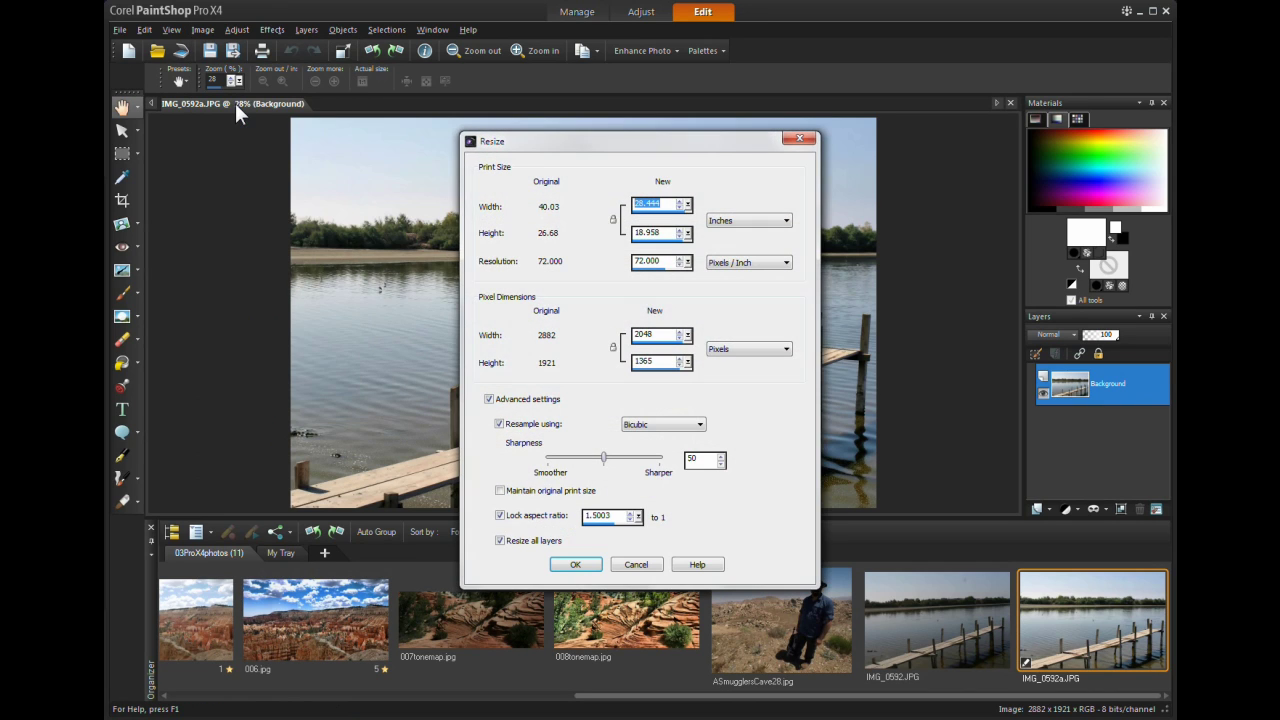
left_click(660, 334)
double_click(660, 334)
type("65")
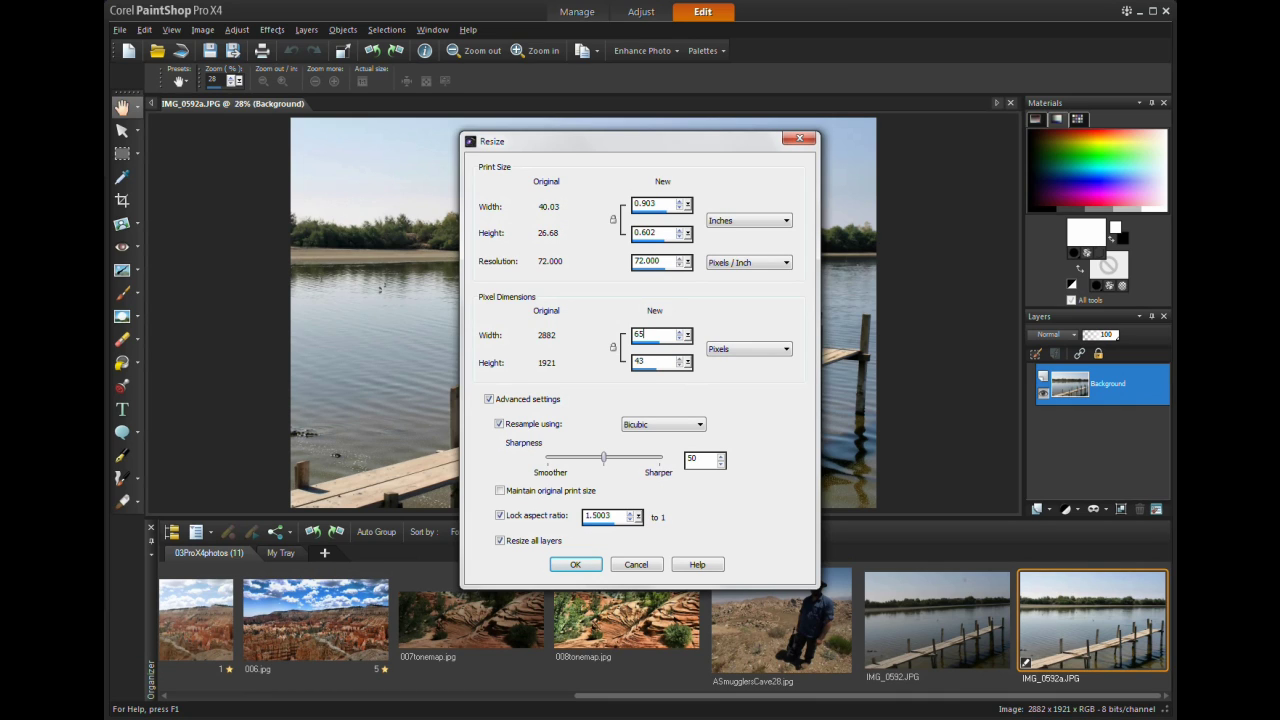
type("0")
left_click(574, 566)
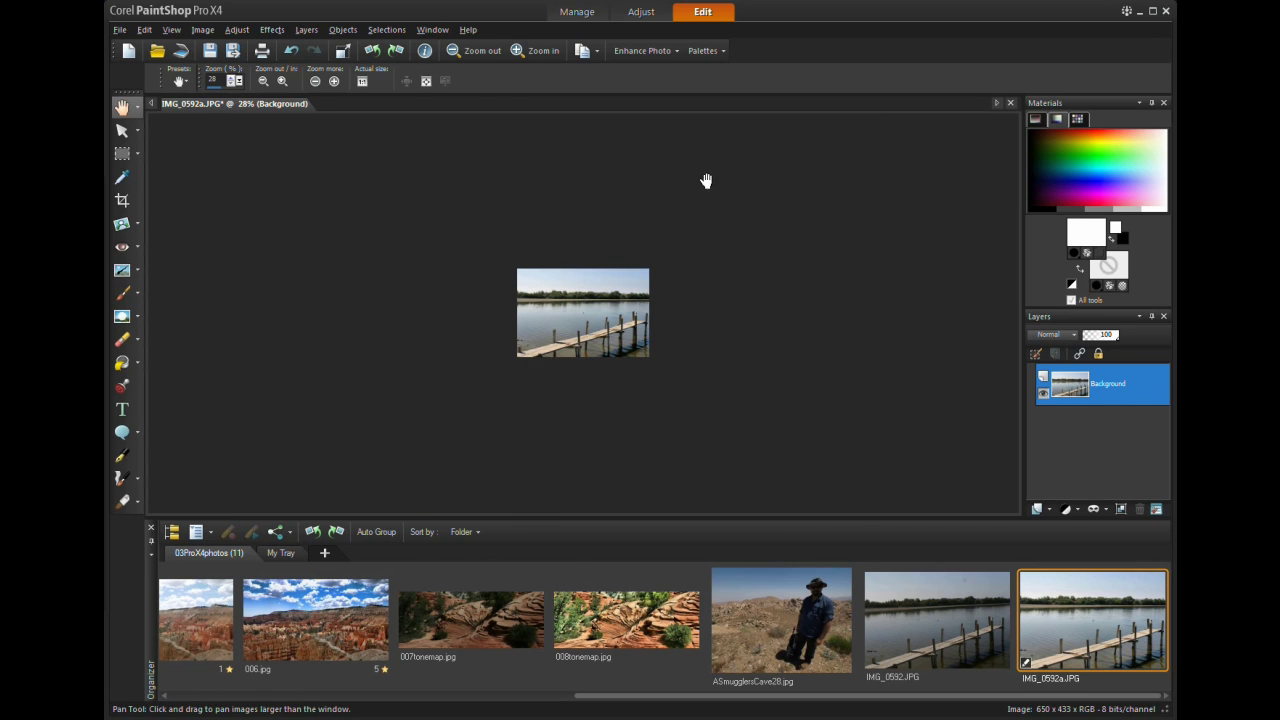
Fit the 650 × 433 photo to the window, then show it at actual 100% size.
left_click(428, 82)
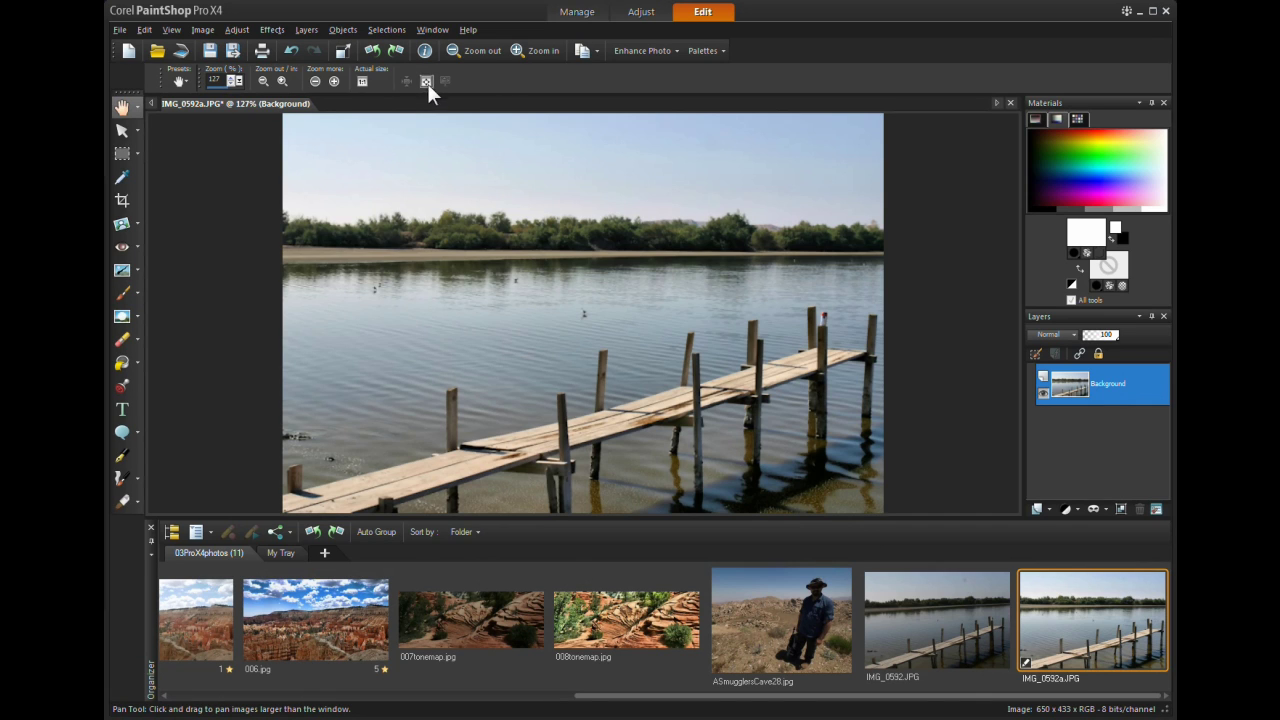
left_click(364, 80)
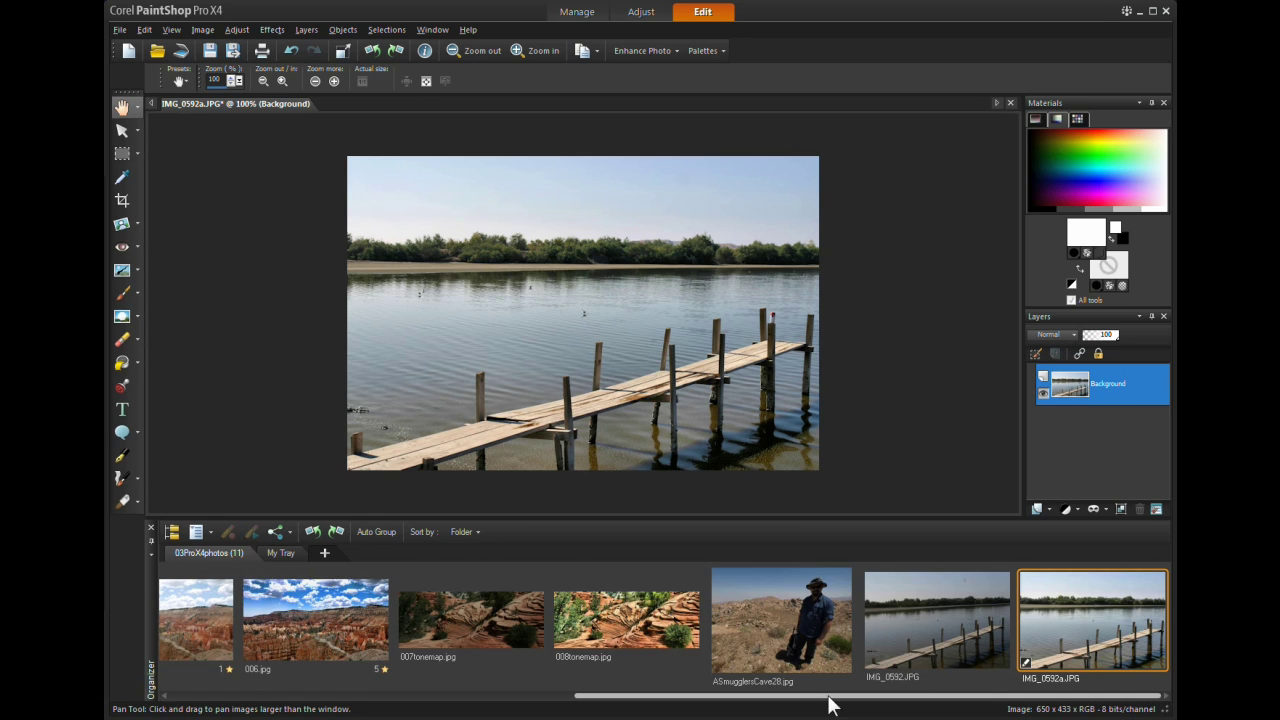
left_click_drag(982, 708, 366, 712)
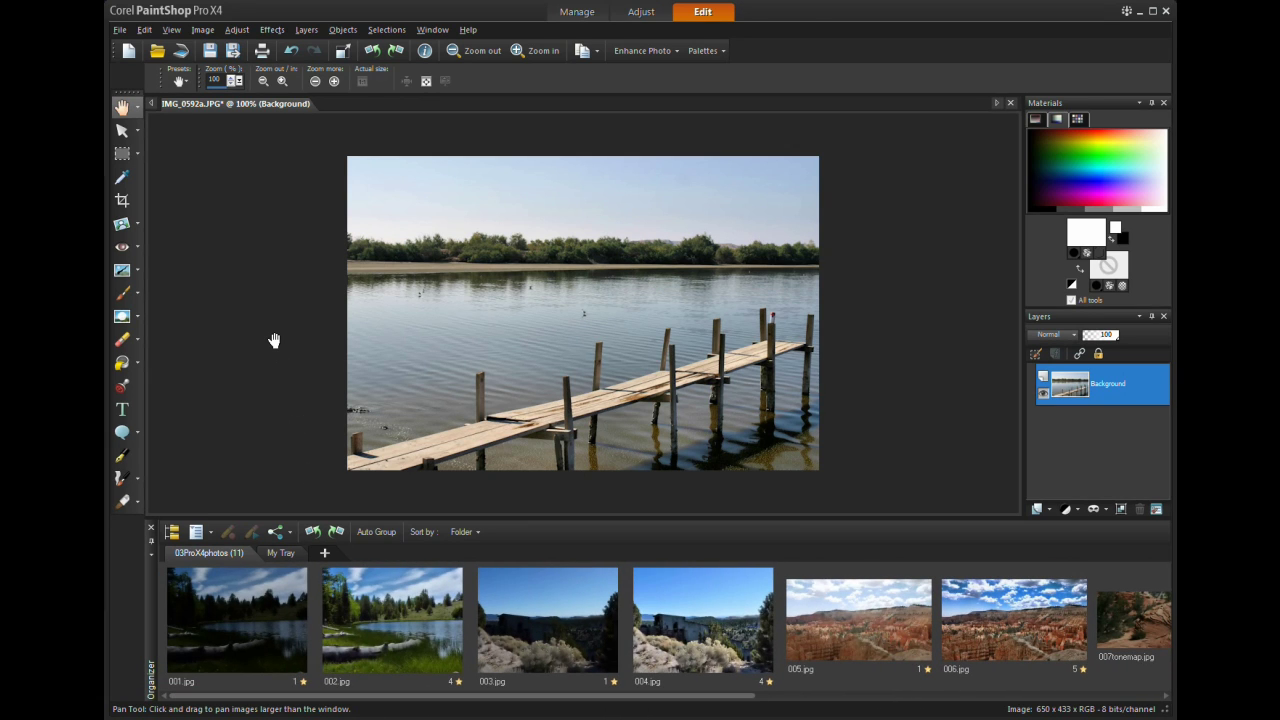